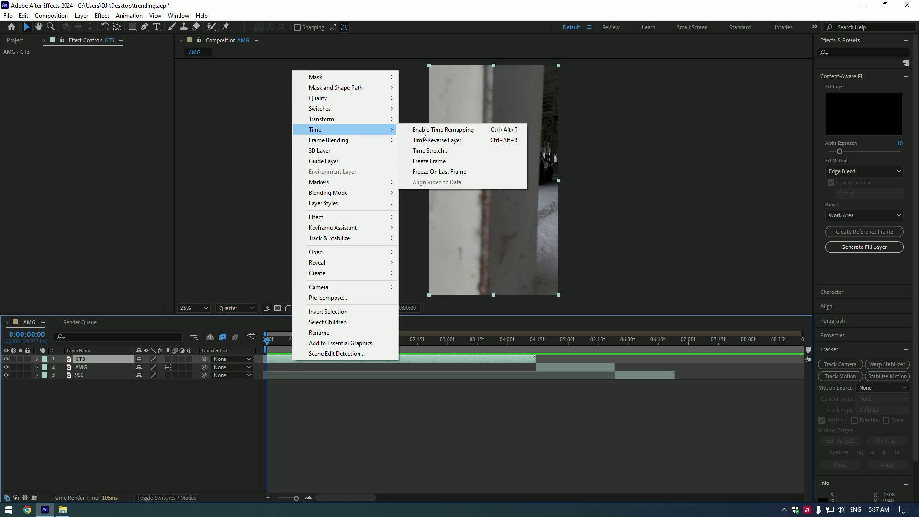
Step: Enable Time Remapping on GT3 and retime it to reach 0:00:04:15 at 1:29
left_click(421, 130)
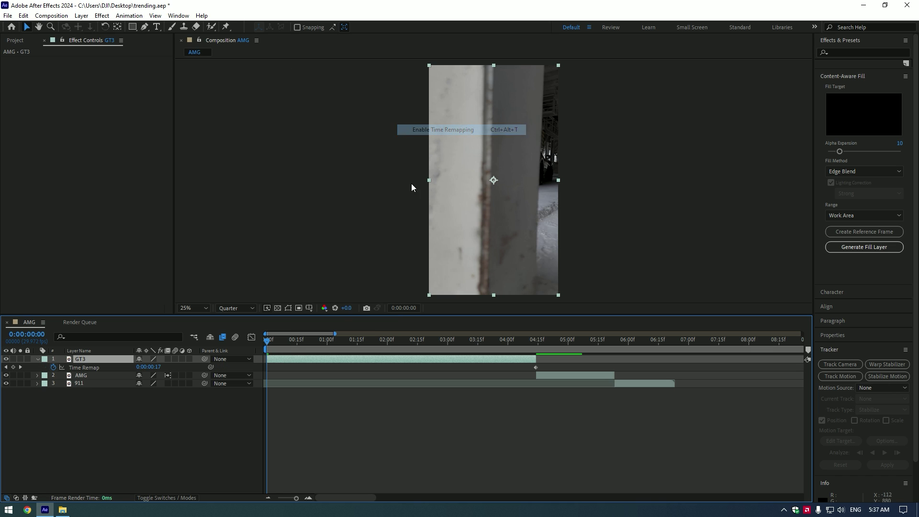
left_click(13, 368)
left_click_drag(271, 342, 384, 343)
left_click_drag(142, 370, 173, 364)
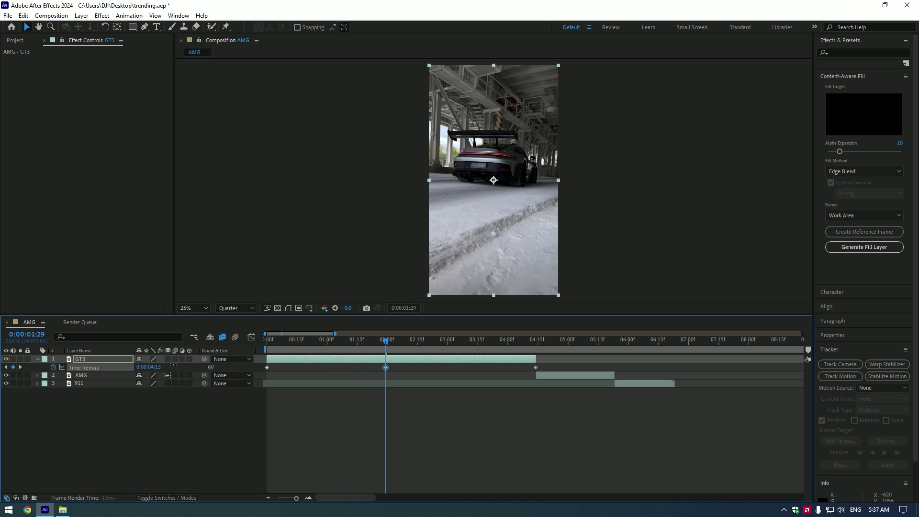
left_click(394, 359)
Step: Split GT3 at 1:29, delete the tail, and easy-ease both Time Remap keyframes
key("ctrl+shift+d")
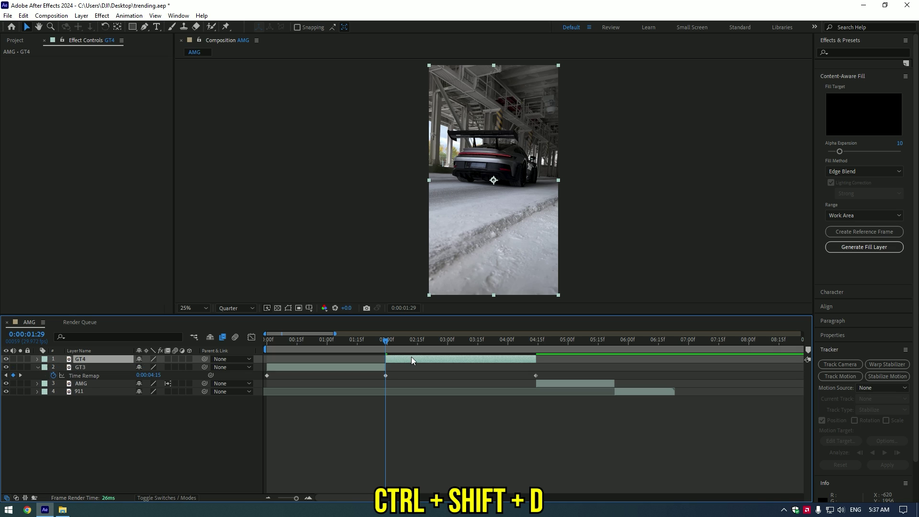
key("Delete")
left_click_drag(389, 342, 316, 342)
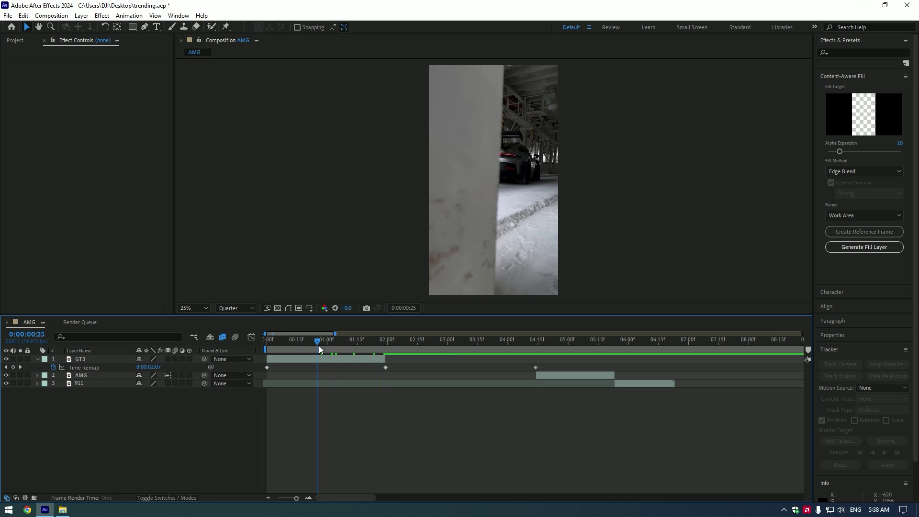
left_click_drag(397, 369, 260, 371)
key("F9")
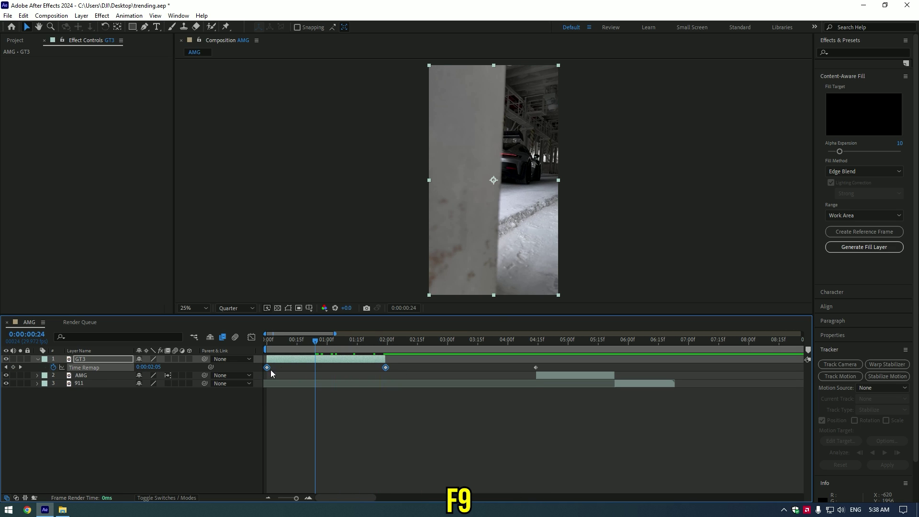
Step: Drag GT3's Time Remap Bezier handles into a steep fast-slow-fast ramp and preview it
left_click(252, 338)
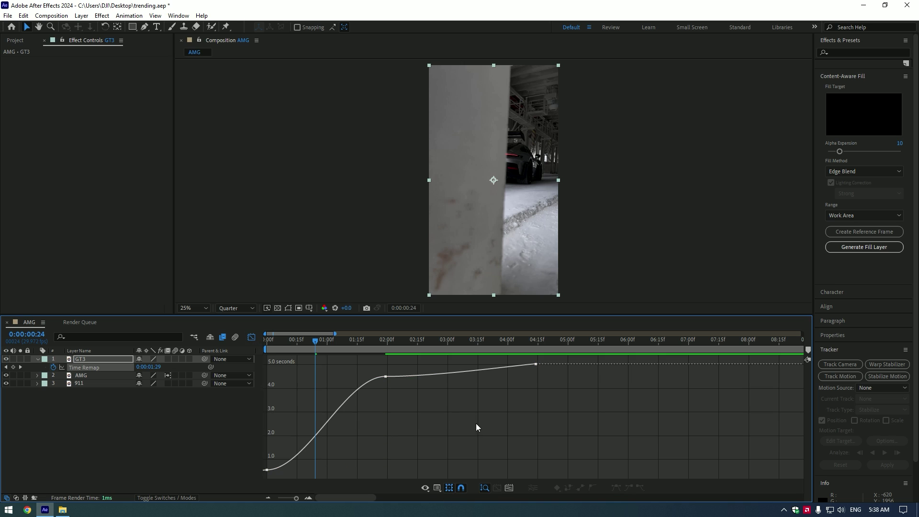
left_click_drag(260, 477, 307, 412)
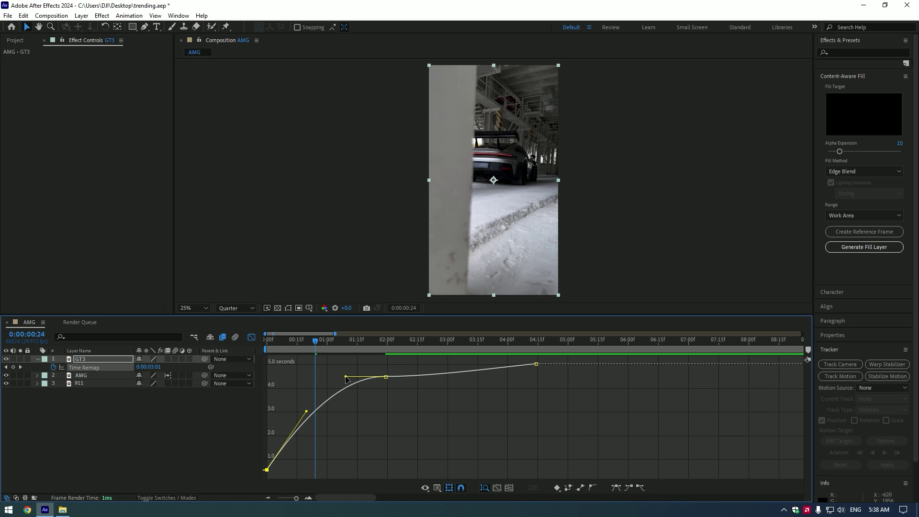
left_click_drag(347, 380, 366, 456)
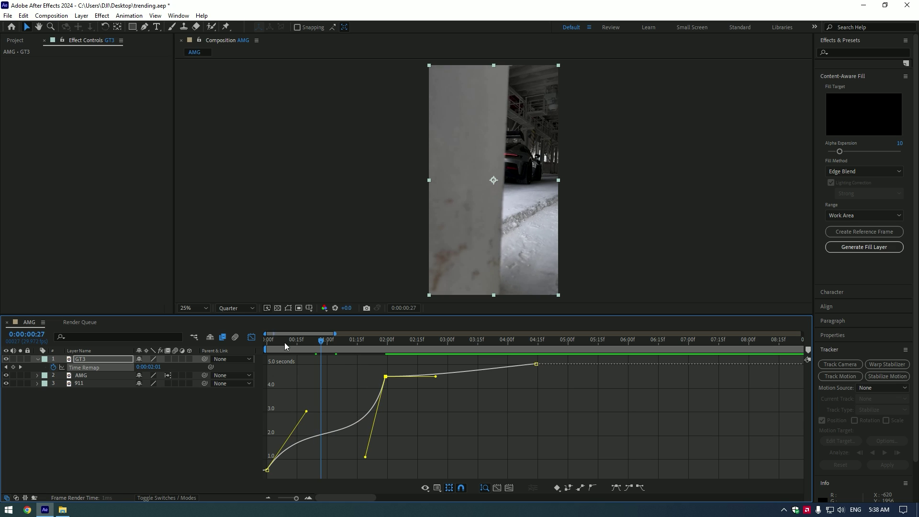
key("space")
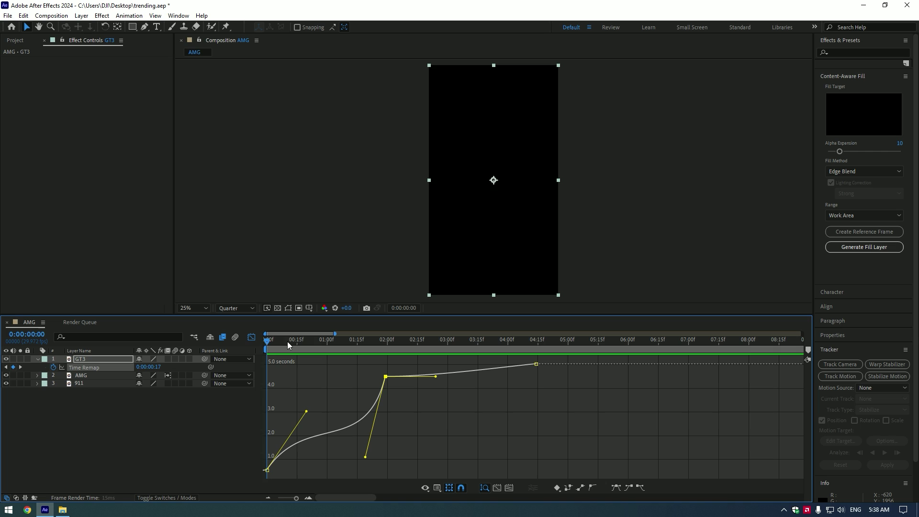
left_click(252, 337)
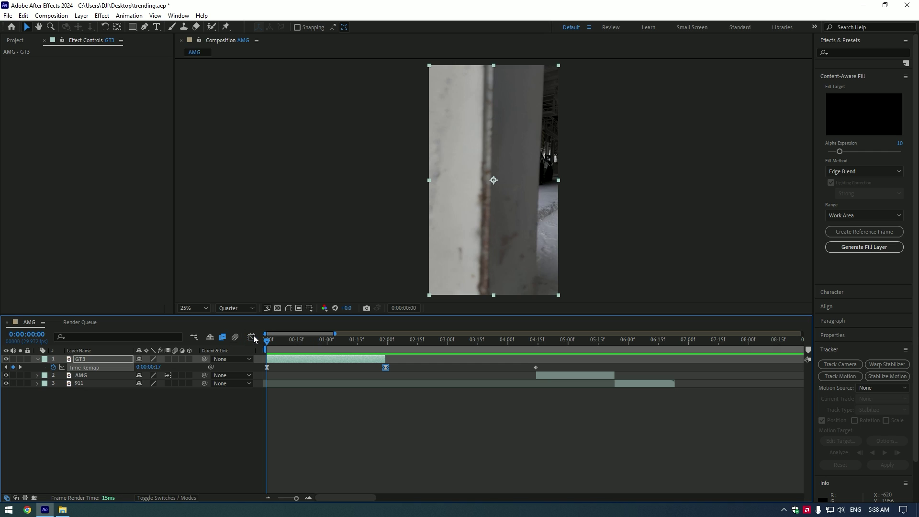
Step: Turn on GT3's Frame Blending switch and give Pixel Motion Blur a 360 shutter angle
left_click(169, 359)
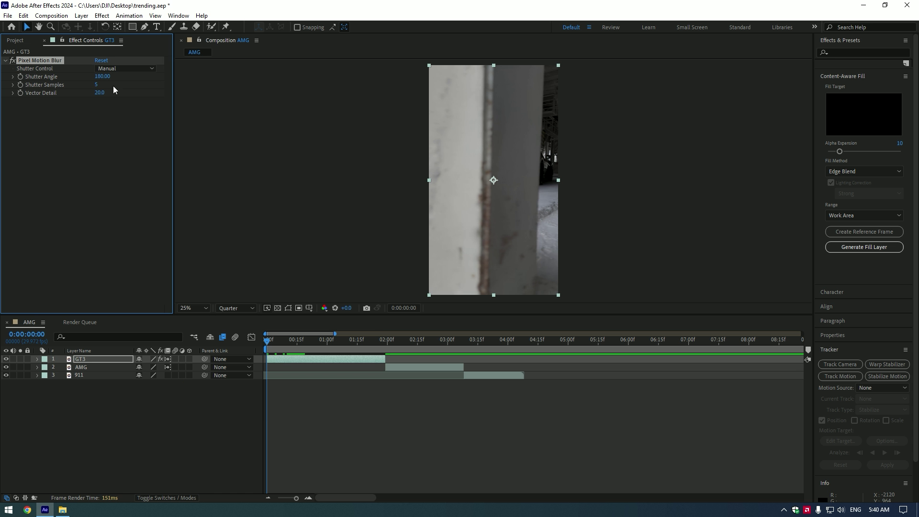
left_click(102, 76)
type("360")
key("Return")
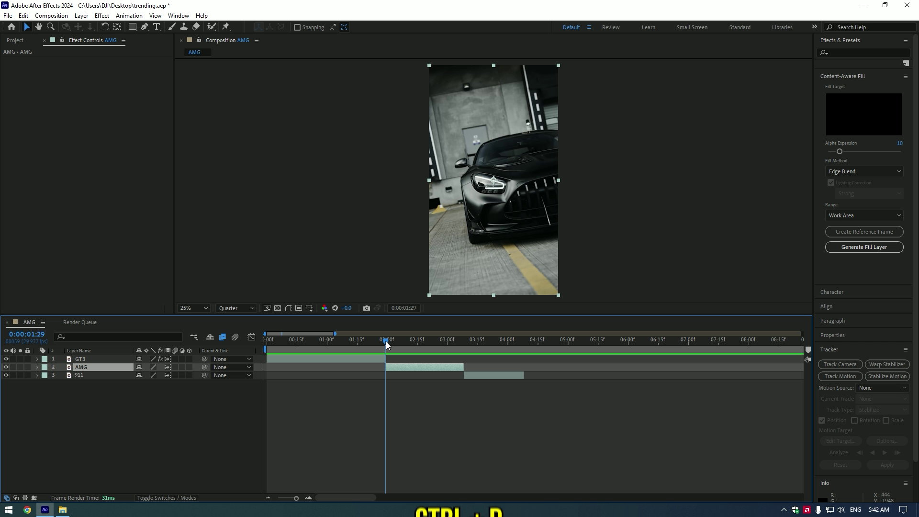
Step: Duplicate AMG and pre-compose the copy into AMG 2 Comp 1, moving all attributes
key("ctrl+d")
right_click(398, 366)
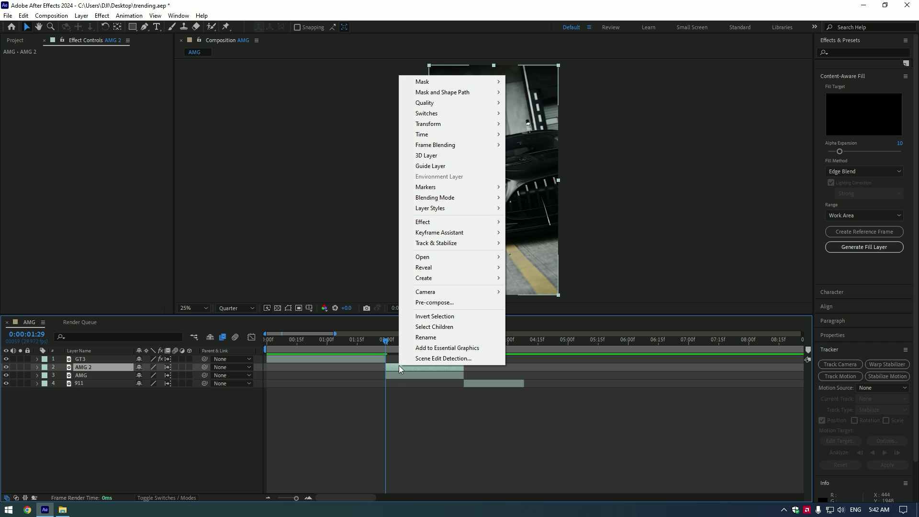
left_click(435, 300)
left_click(379, 261)
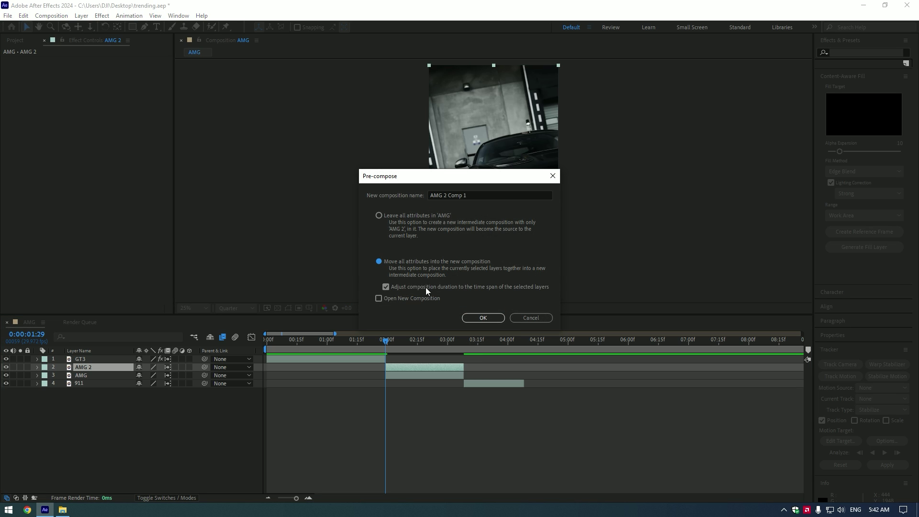
left_click(472, 317)
Step: Freeze AMG 2 Comp 1 on the current frame, move it to the top, and begin renaming it
right_click(399, 367)
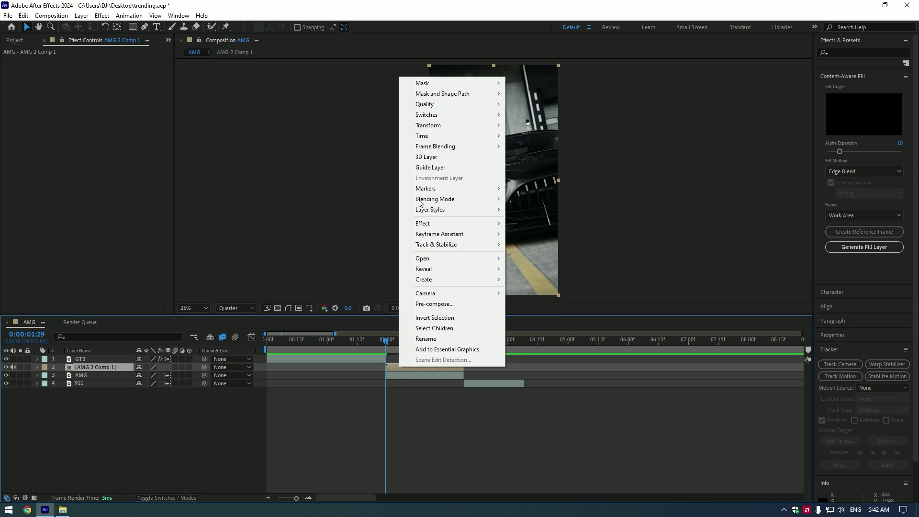
mouse_move(426, 136)
left_click(539, 167)
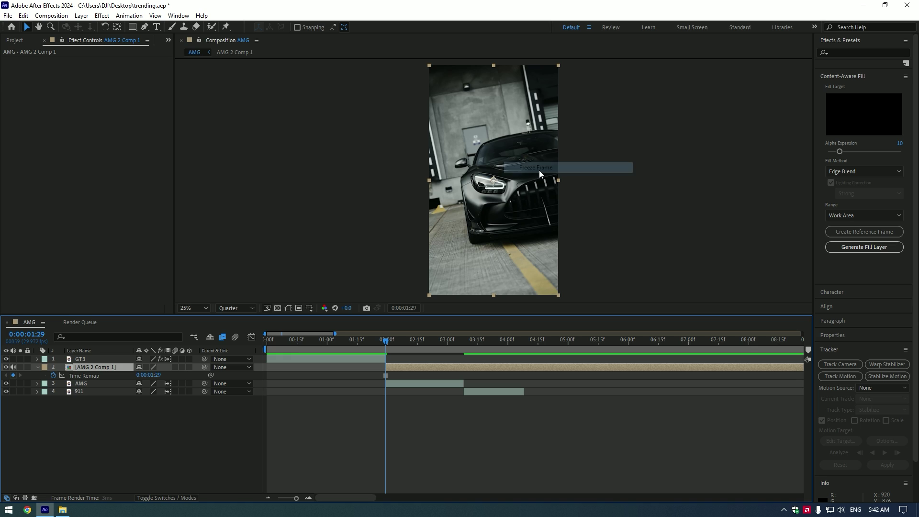
left_click_drag(108, 372, 102, 357)
right_click(101, 359)
left_click(131, 330)
Step: Name the top layer 'Slam' and preview the edit from the start
type("Sla")
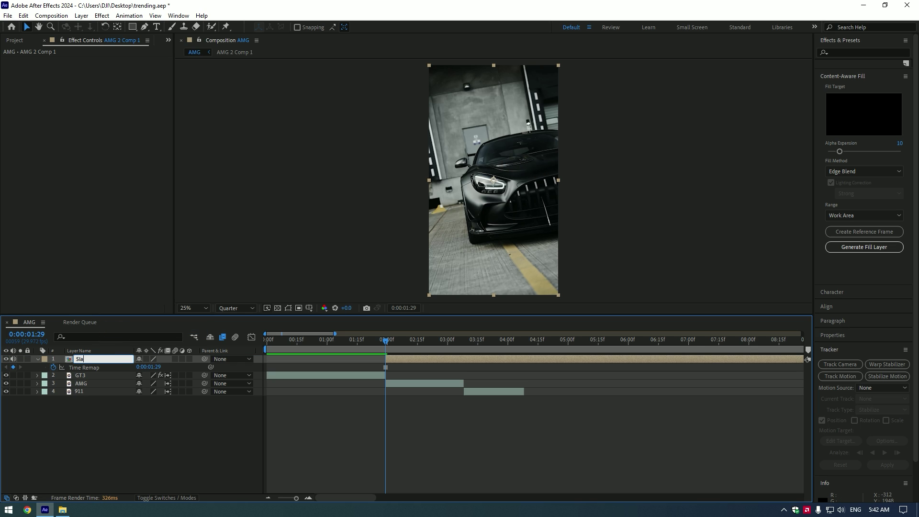
type("m")
key("Return")
left_click_drag(409, 344, 255, 346)
key("space")
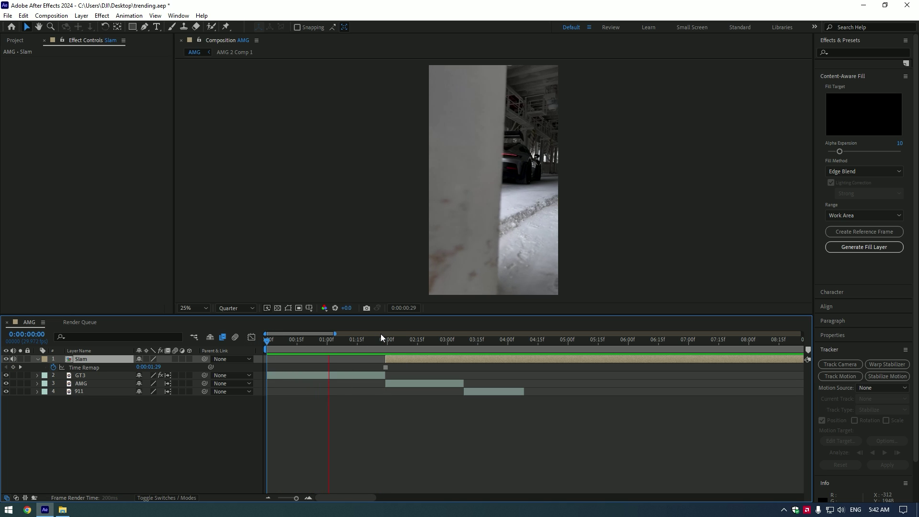
Step: Make the Slam layer start at 1:07 and cut off everything after 2:00
left_click_drag(360, 343, 341, 346)
left_click_drag(415, 357, 386, 341)
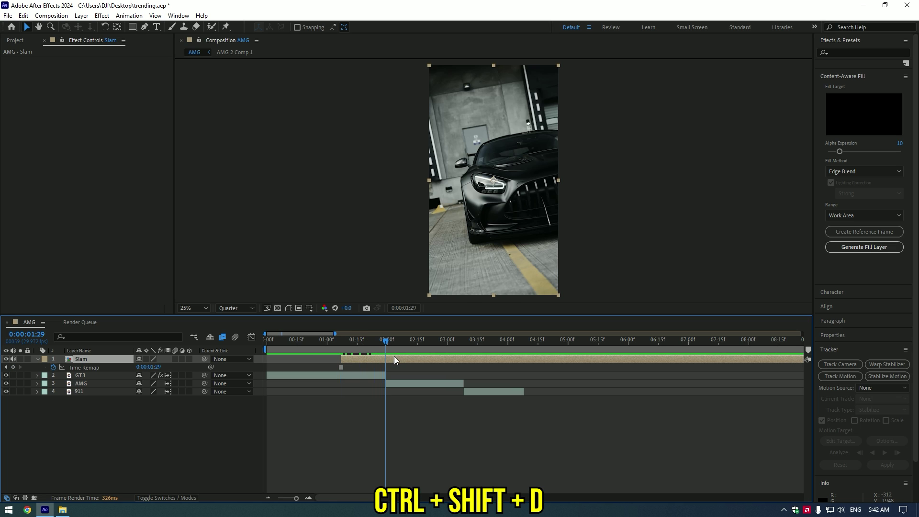
key("ctrl+shift+d")
key("Delete")
Step: Apply the Mocha AE effect to the Slam layer
left_click_drag(388, 341, 364, 341)
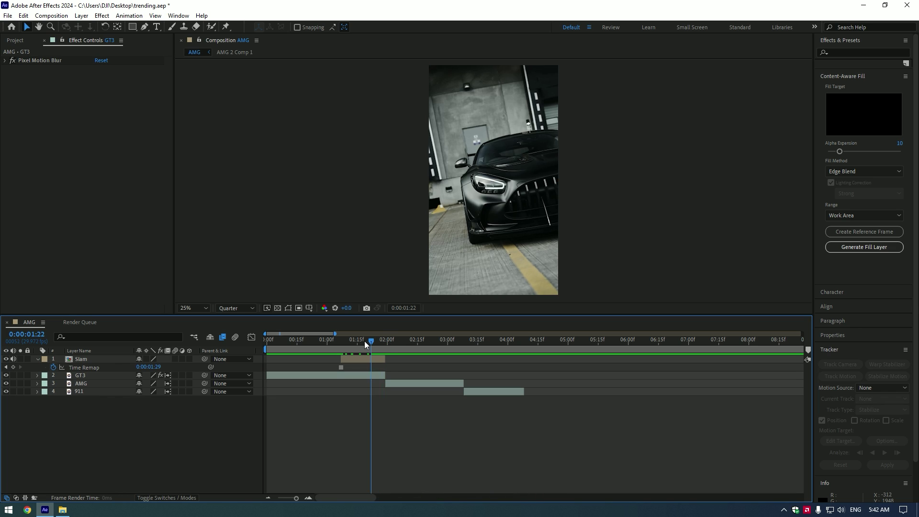
left_click(365, 360)
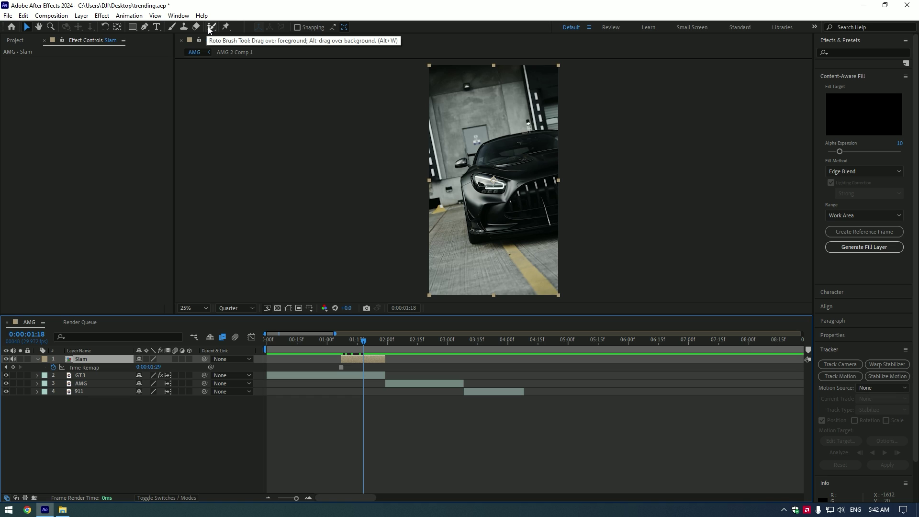
key("ctrl+space")
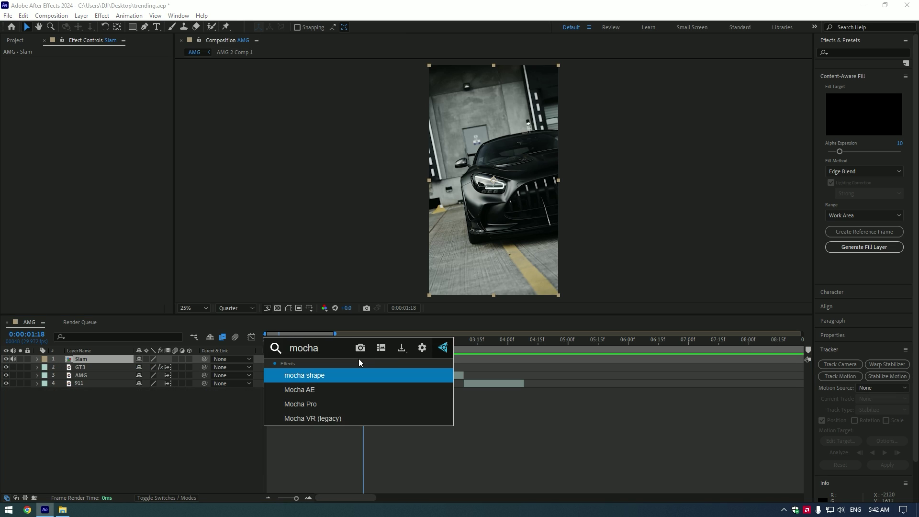
left_click(311, 388)
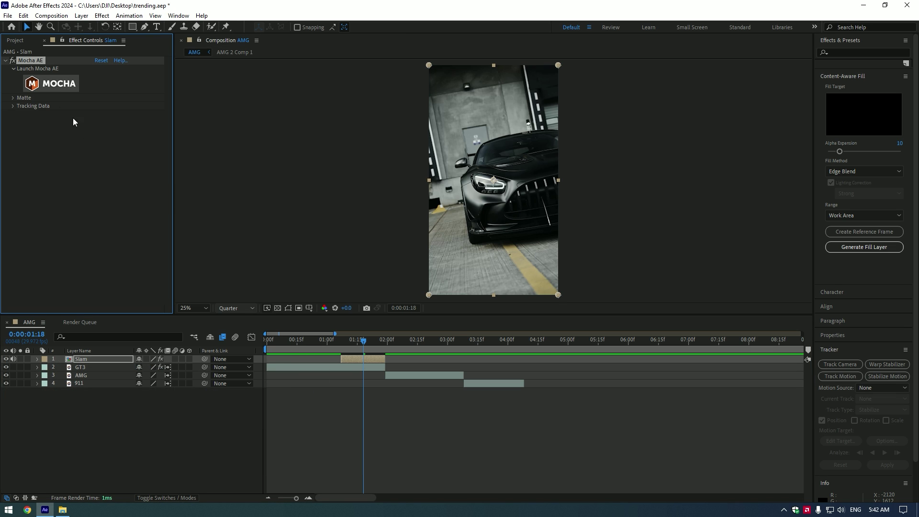
Step: In Mocha AE, trace an X-spline around the AMG car, track it forward, and save
left_click(51, 84)
left_click(96, 32)
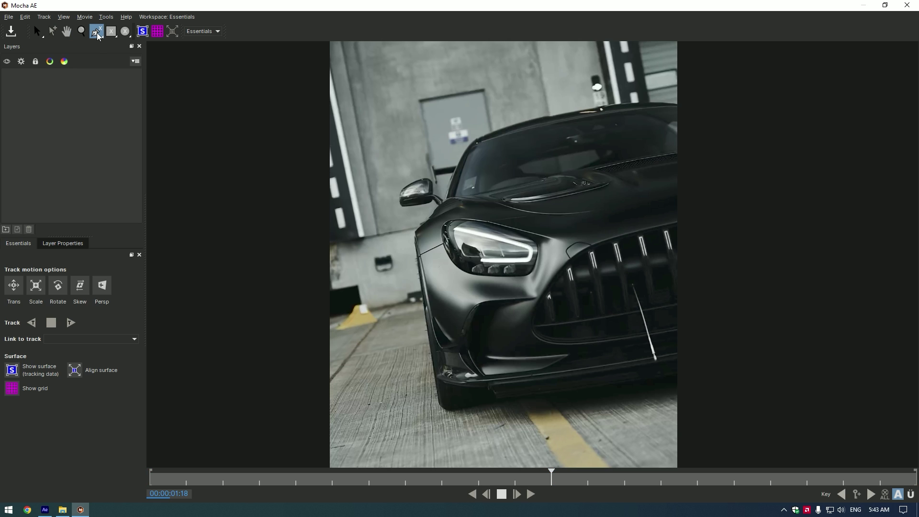
left_click(598, 114)
left_click(521, 107)
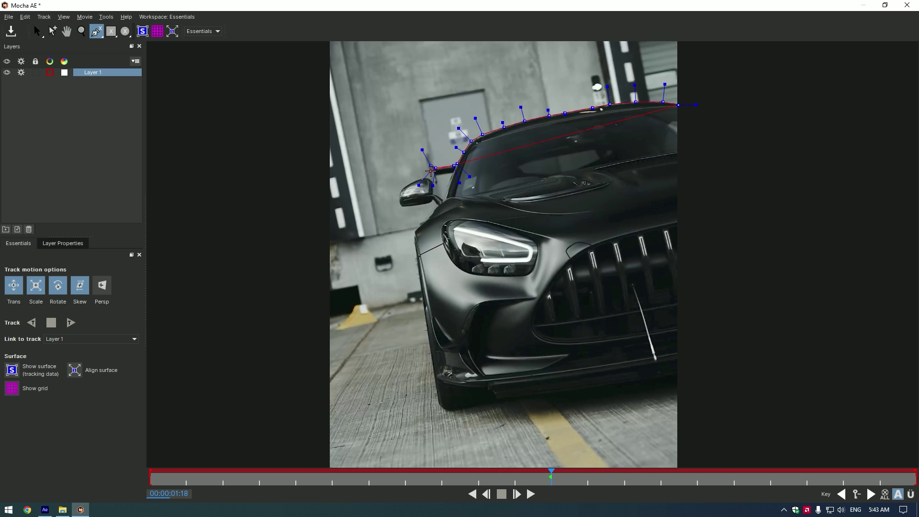
left_click(472, 141)
left_click(421, 191)
left_click(424, 311)
left_click(551, 393)
right_click(361, 292)
key("s")
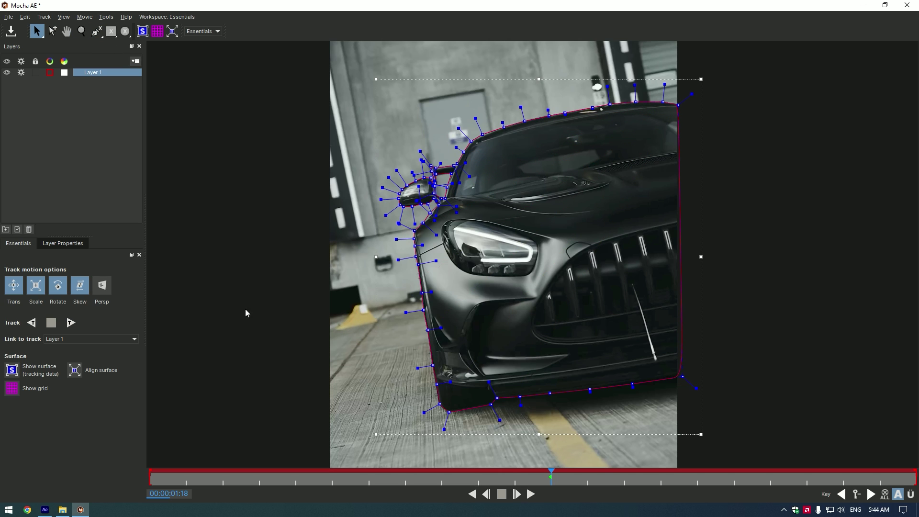
left_click(70, 322)
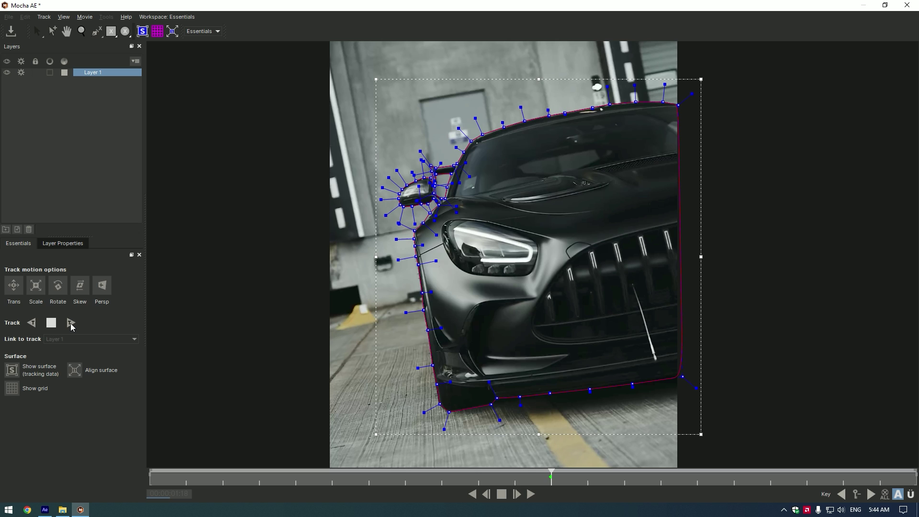
left_click(12, 36)
Step: Close Mocha, check Apply Matte on Slam's Mocha AE effect, and preview the cut-out car
left_click(908, 4)
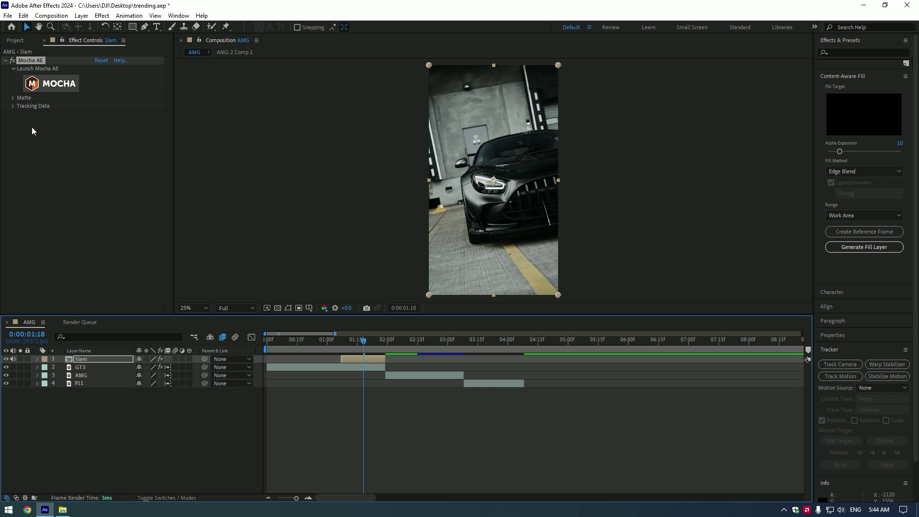
left_click(13, 98)
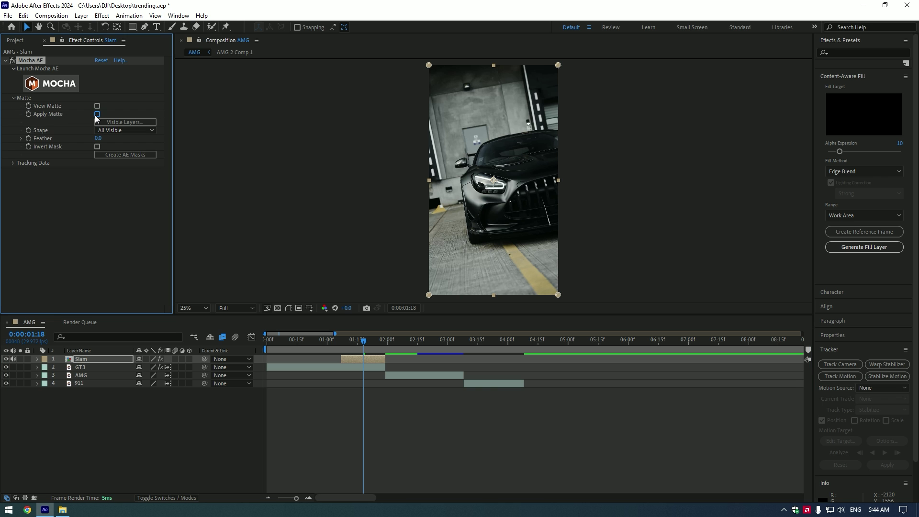
left_click(98, 114)
key("space")
left_click(13, 97)
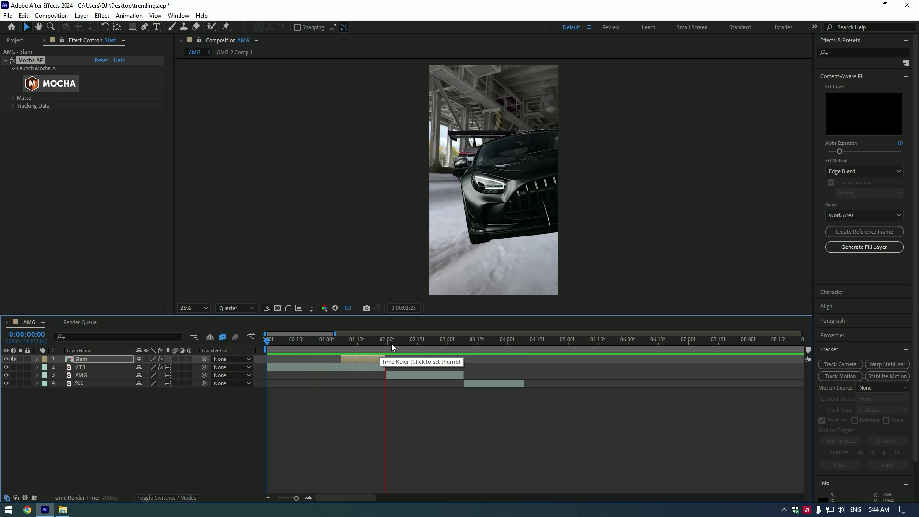
left_click_drag(389, 344, 349, 341)
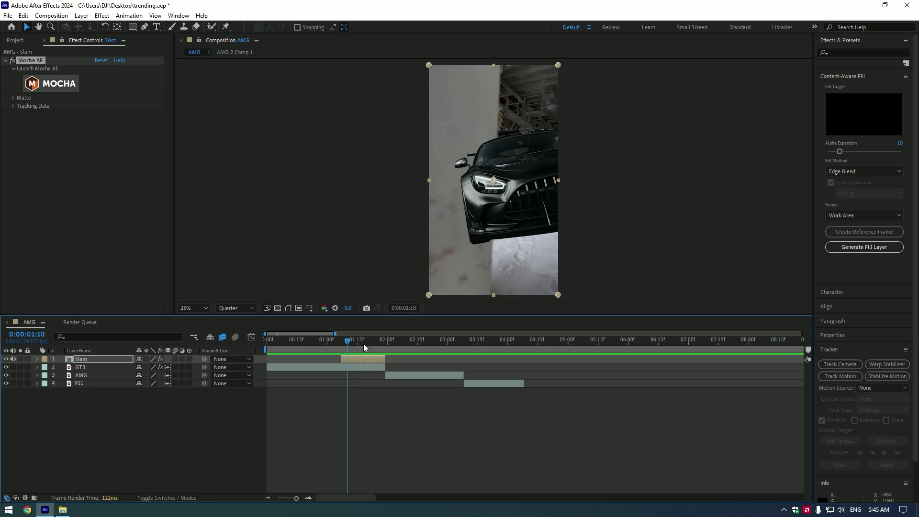
left_click(384, 344)
left_click(370, 358)
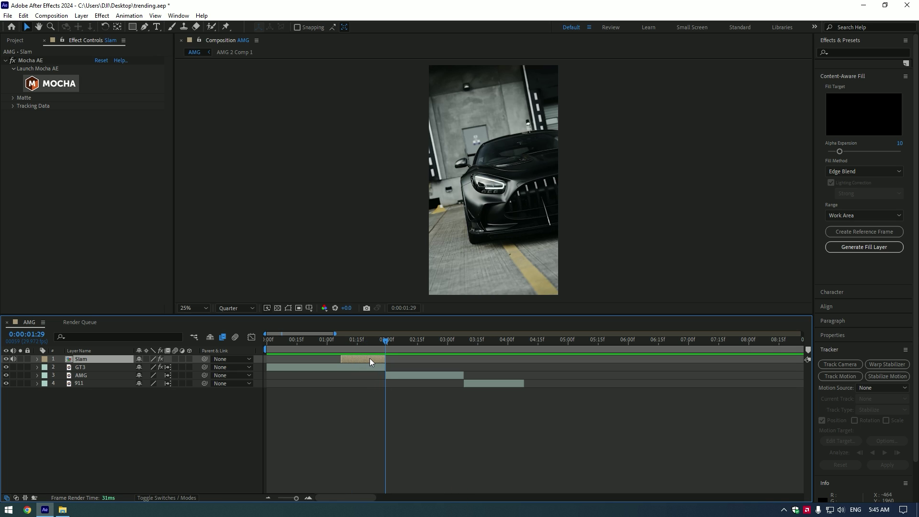
Step: Keyframe Slam's Position to slide in from X 1632 on the right, with motion blur enabled
key("p")
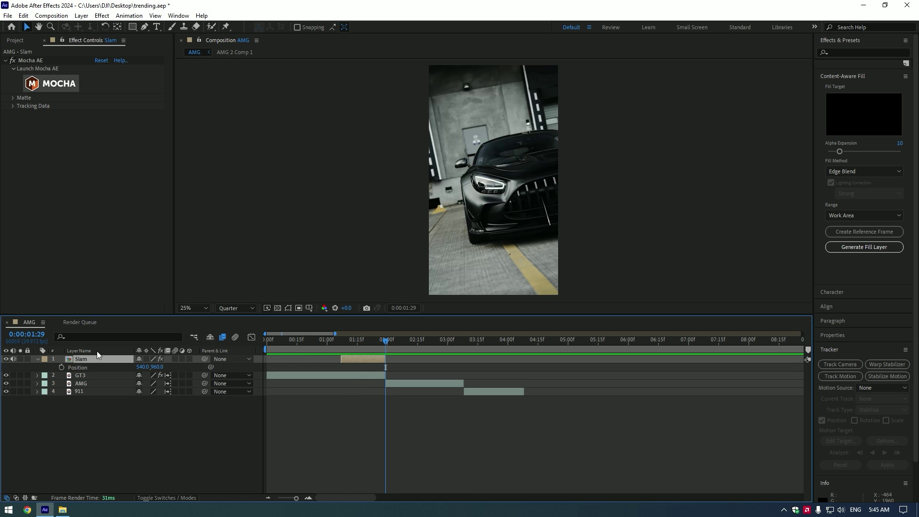
left_click(62, 368)
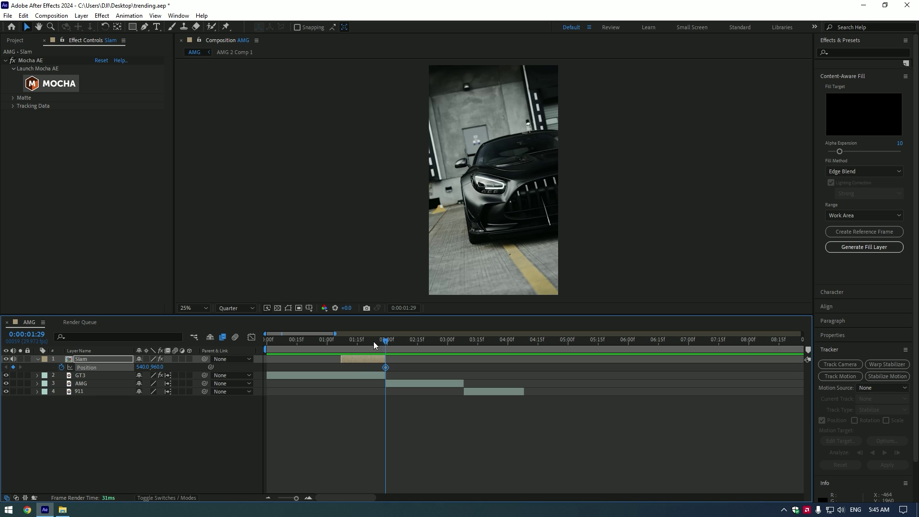
left_click_drag(374, 341, 344, 342)
left_click_drag(162, 367, 560, 344)
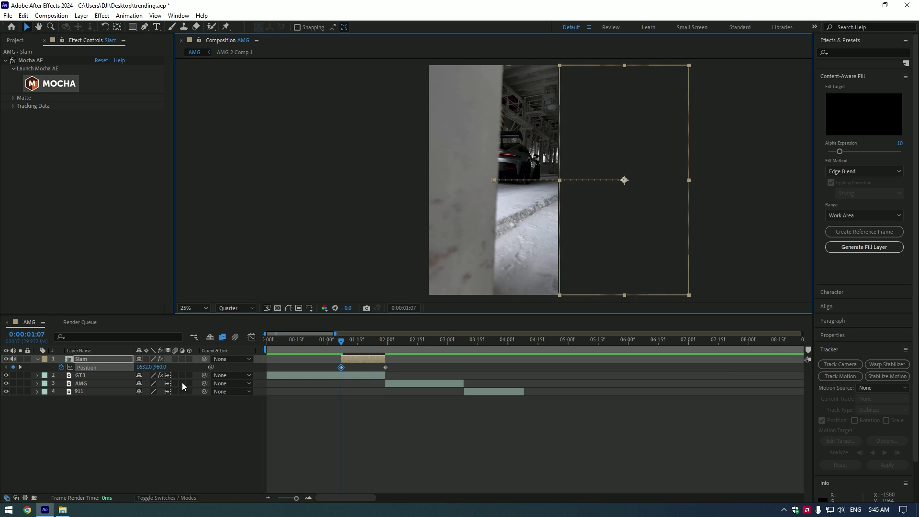
left_click(174, 360)
key("space")
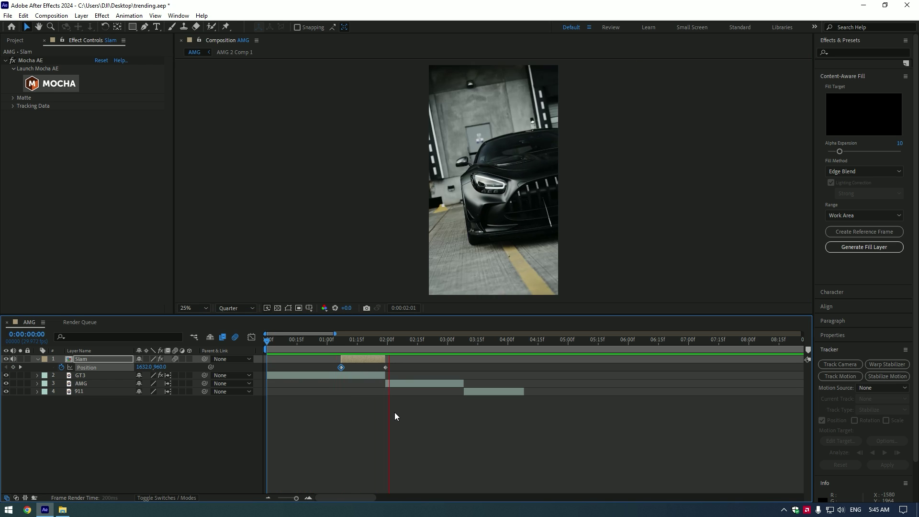
left_click(370, 341)
Step: Easy-ease both Position keyframes and steepen the speed curve's influence into the last key
left_click_drag(387, 366, 336, 369)
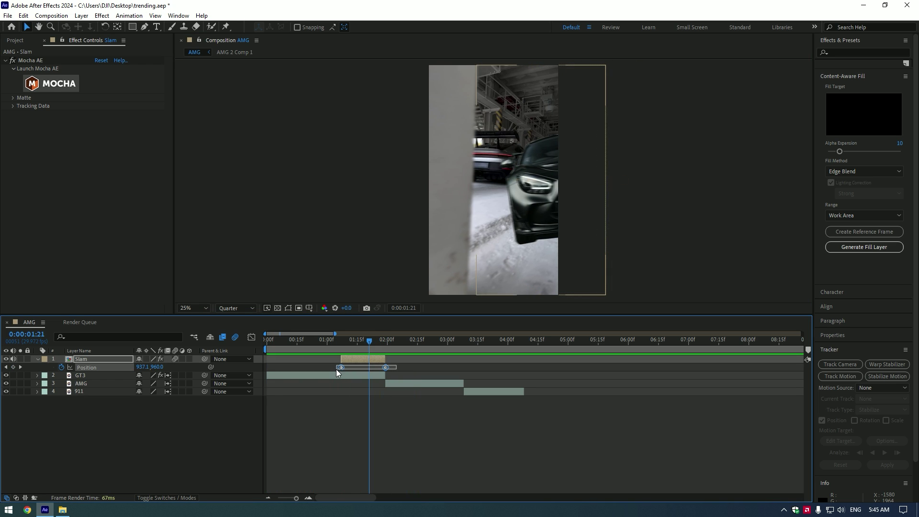
key("F9")
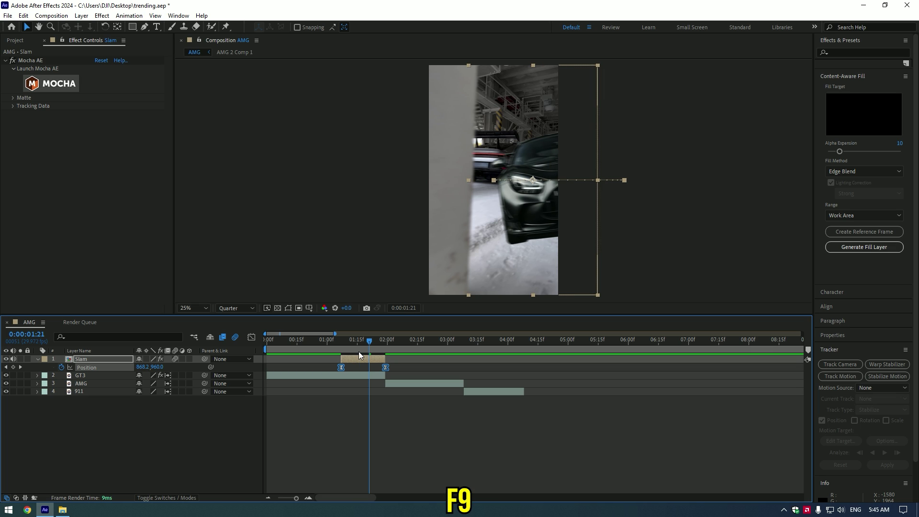
left_click(251, 337)
left_click_drag(435, 456, 371, 472)
left_click(307, 341)
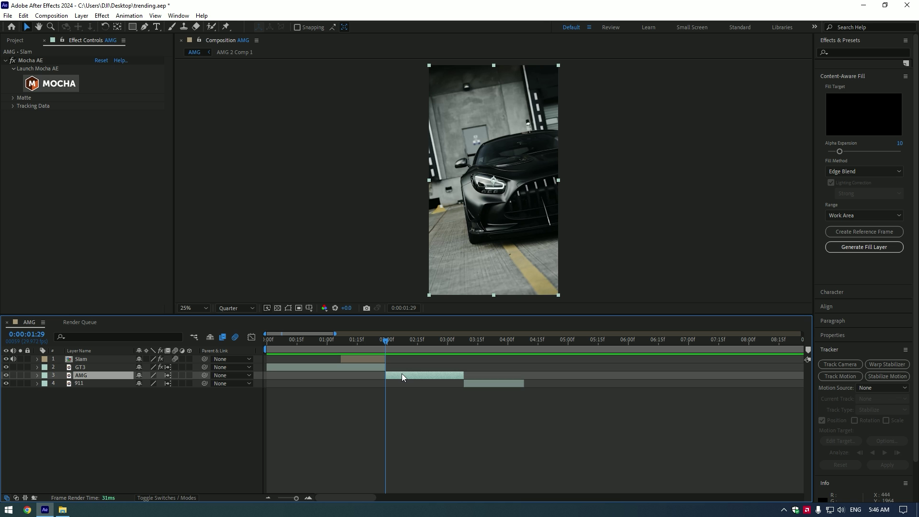
Step: Apply Twitch to AMG with Amount 40 and speed 70
key("ctrl+space")
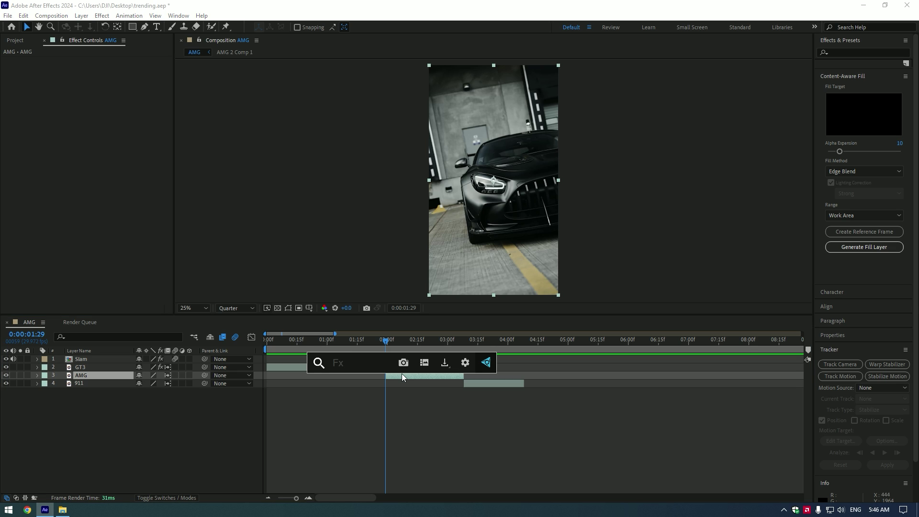
type("twit")
key("Return")
left_click(102, 69)
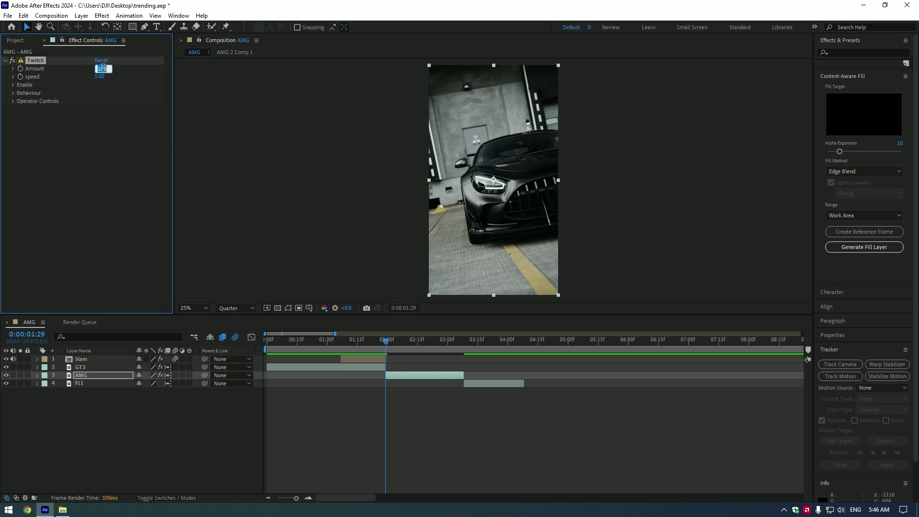
type("40")
left_click(102, 75)
type("70")
key("Return")
Step: Keyframe Twitch Amount to 0 at 2:02, enable Light and Slide, and preview the shake
left_click_drag(388, 343, 394, 342)
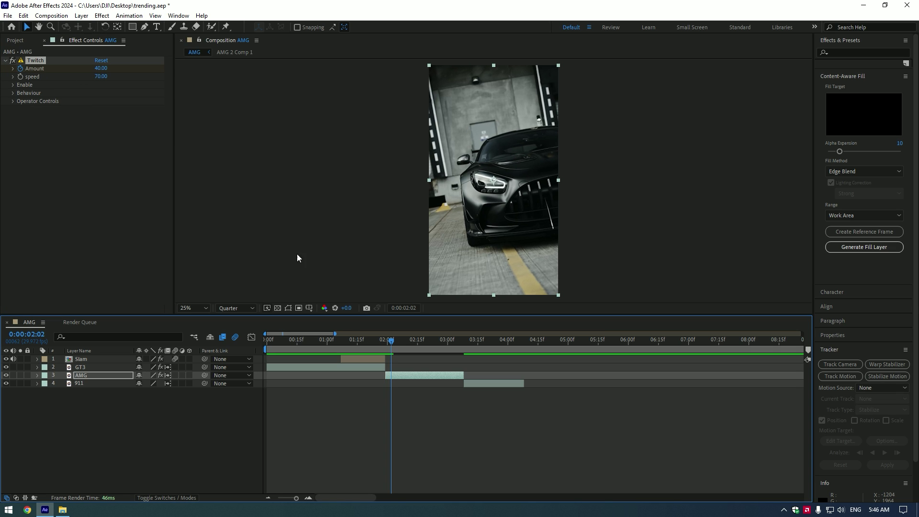
left_click(106, 67)
type("0")
key("Return")
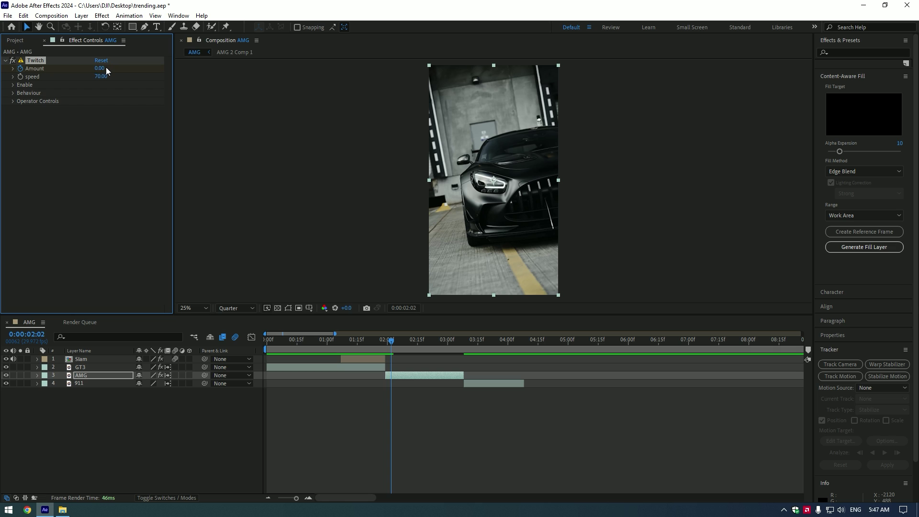
left_click(13, 84)
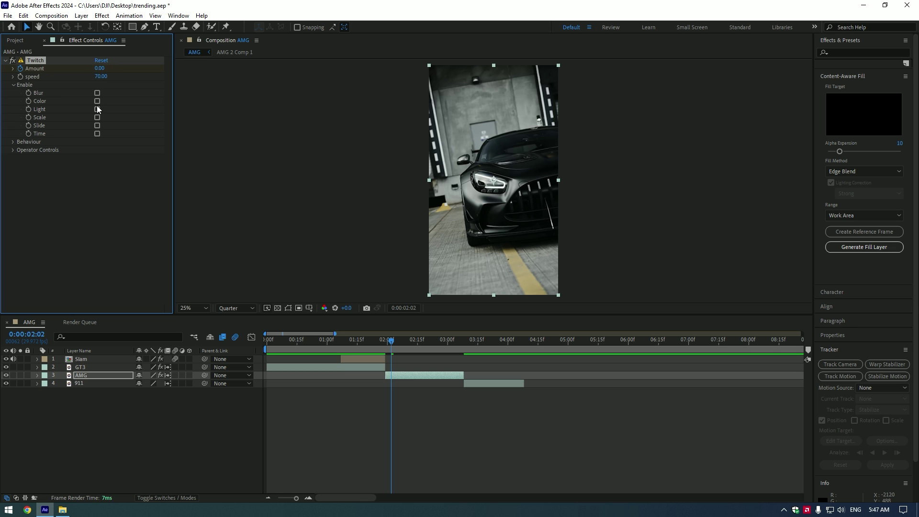
left_click(97, 125)
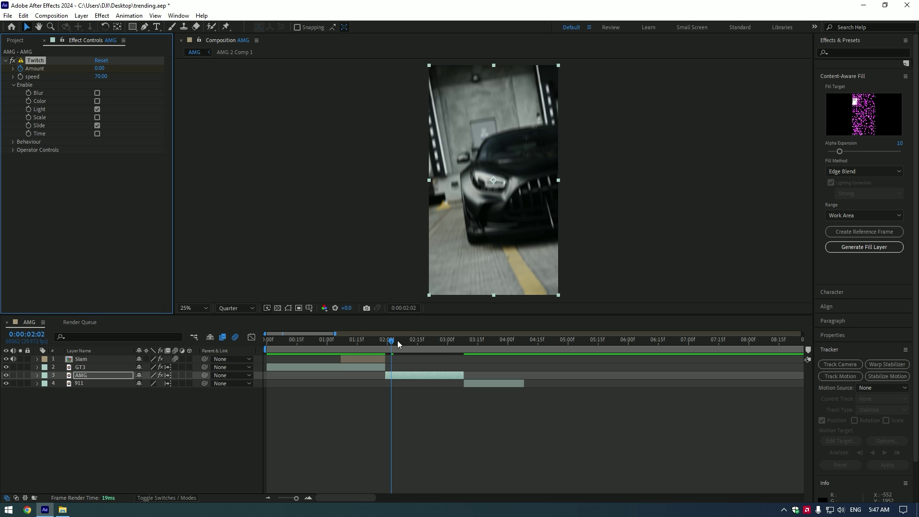
left_click_drag(398, 340, 319, 340)
key("space")
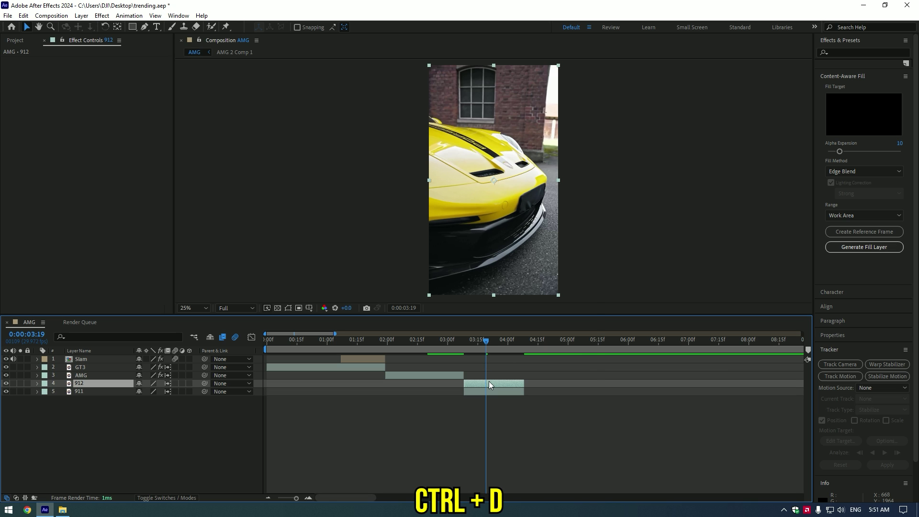
Step: Pre-compose the duplicated 912 layer into 912 Comp 2, moving all attributes
right_click(490, 382)
left_click(524, 318)
left_click(379, 261)
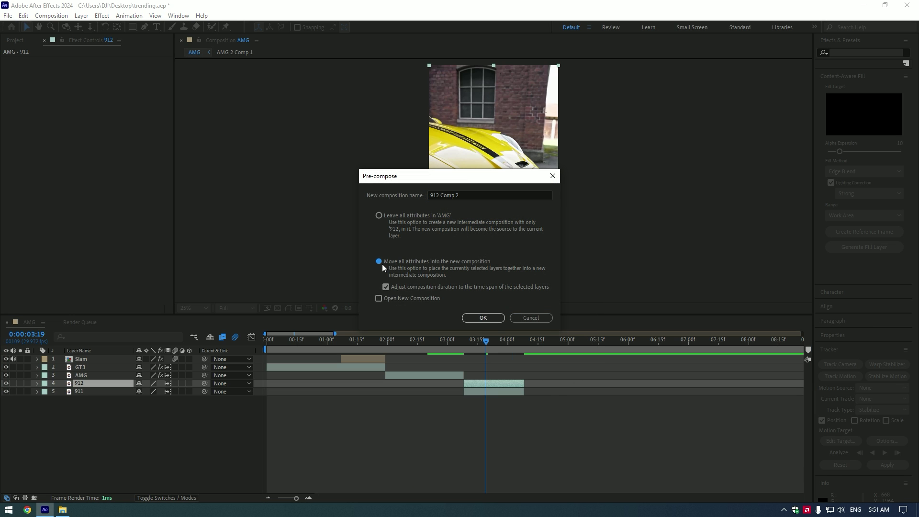
left_click(489, 321)
Step: At 3:08, Roto Brush the yellow car in 912 Comp 2, freeze it, and return to AMG
left_click_drag(487, 340, 465, 340)
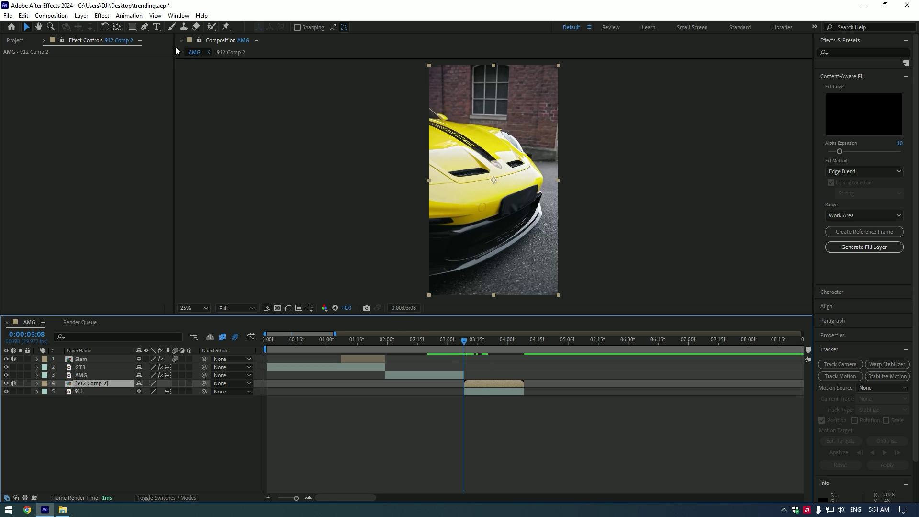
left_click(210, 27)
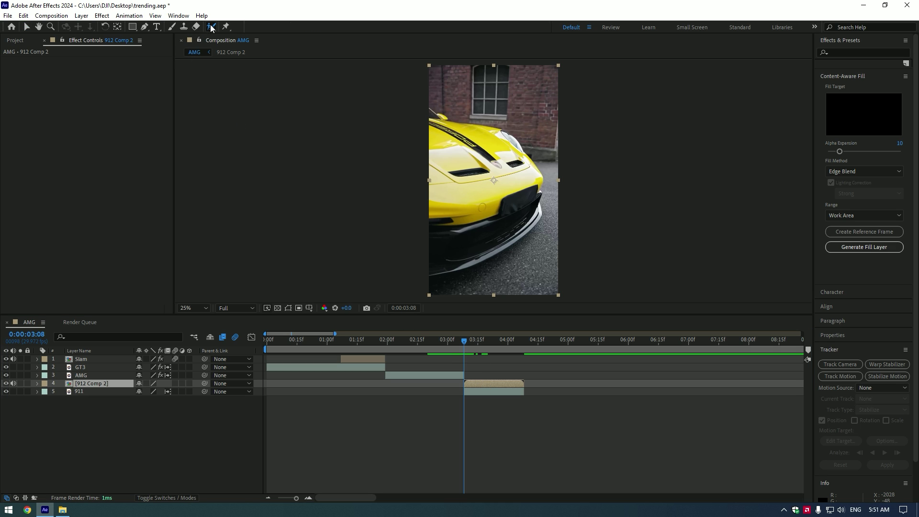
double_click(476, 386)
left_click_drag(494, 162, 443, 119)
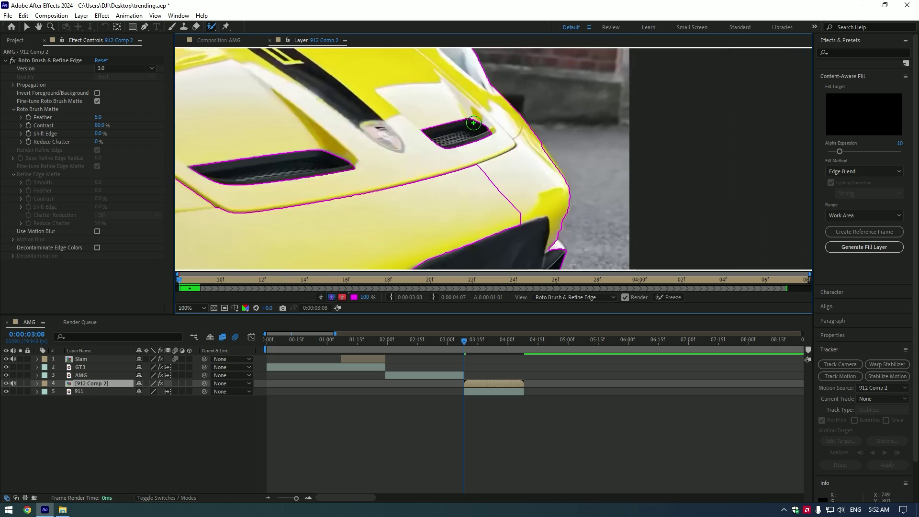
left_click(666, 296)
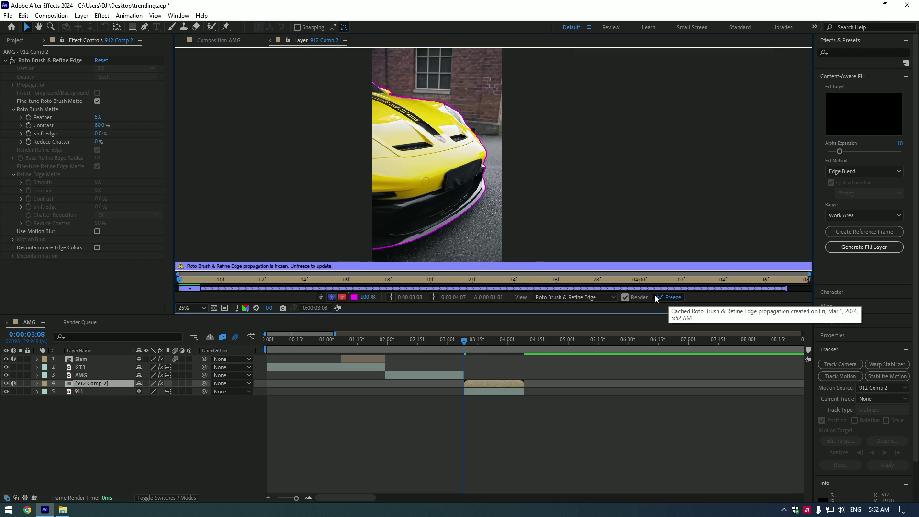
left_click(223, 41)
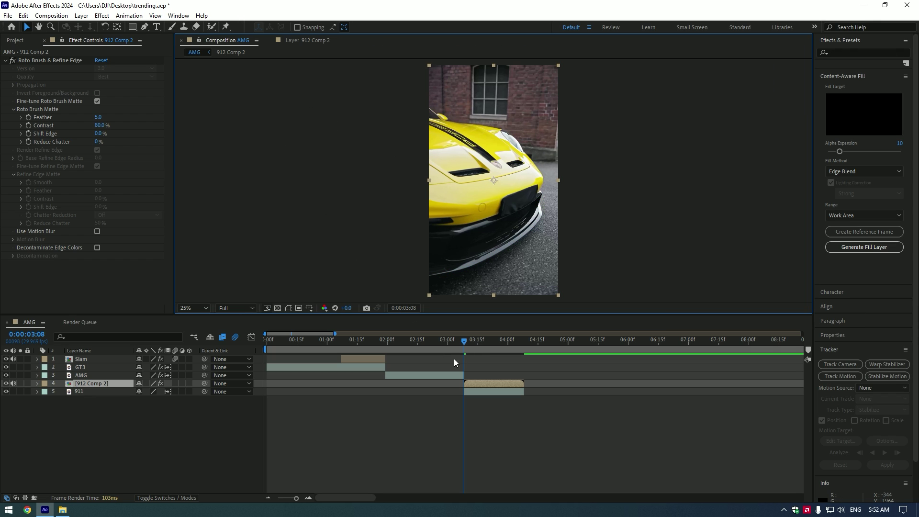
left_click(476, 385)
Step: Duplicate 912 Comp 2 and apply Turbulent Displace to the lower copy
key("ctrl+d")
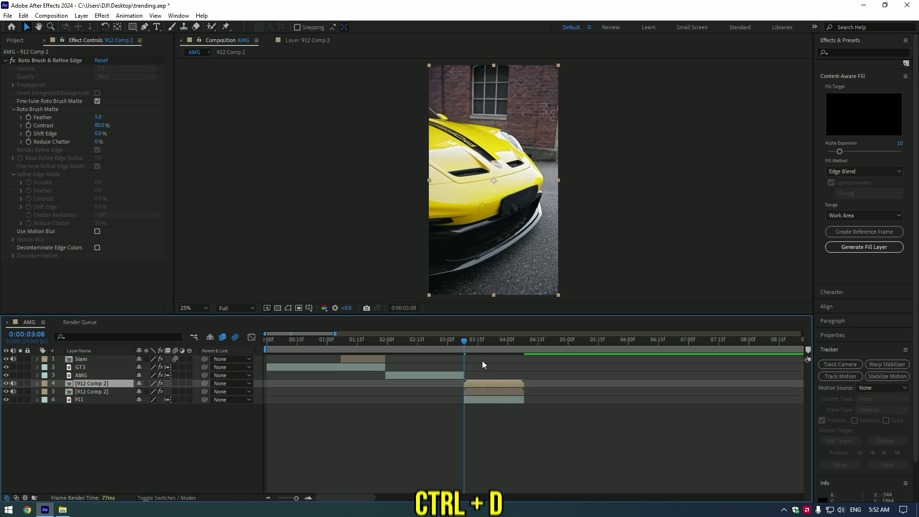
left_click(488, 391)
key("ctrl+space")
type("turbu")
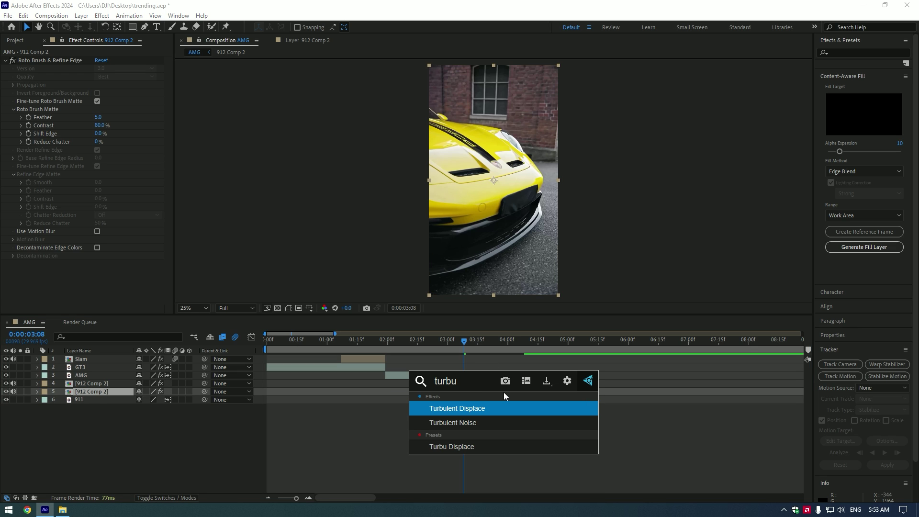
left_click(504, 406)
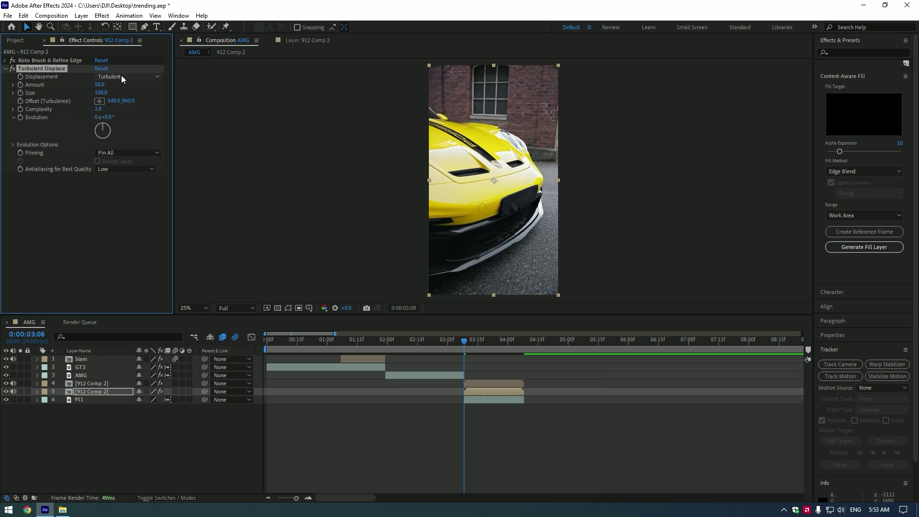
Step: Set Turbulent Smoother, Amount 130, Size 10, Complexity 7, and drive Evolution with time*250
left_click(122, 77)
left_click(147, 122)
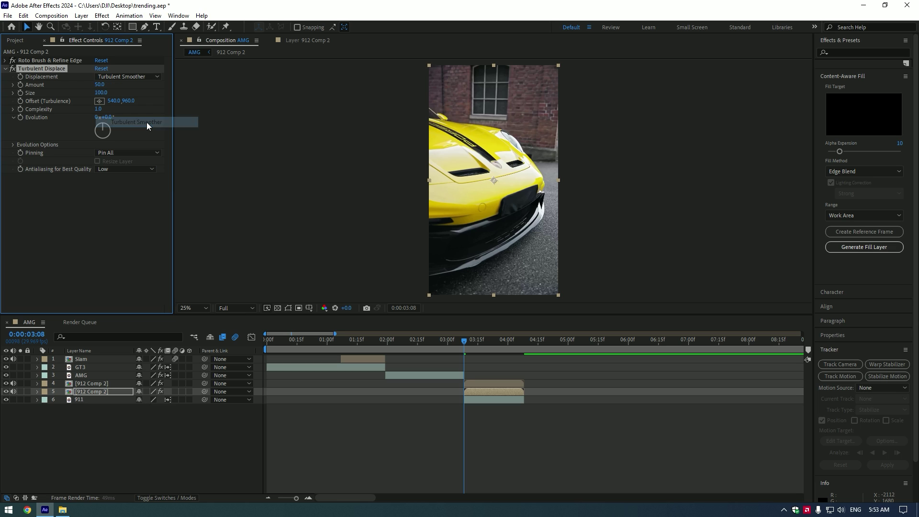
left_click_drag(100, 93, 126, 108)
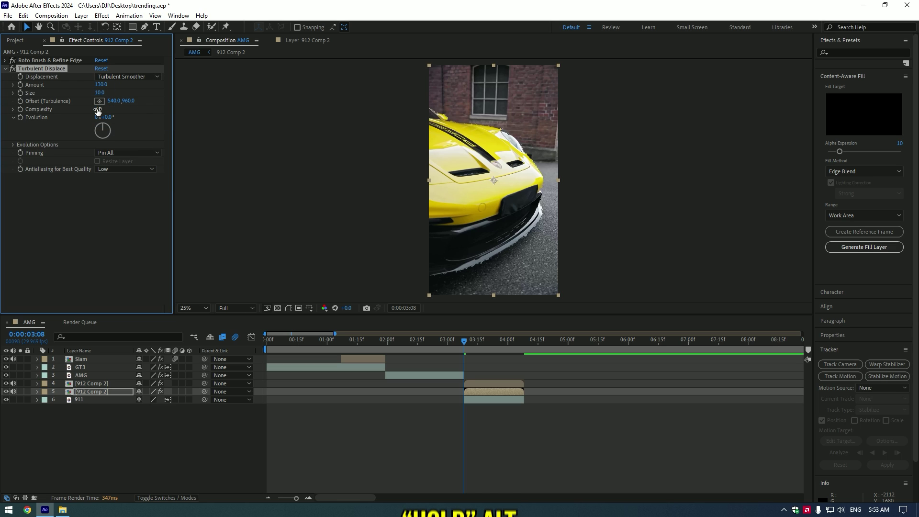
left_click(19, 118, "alt")
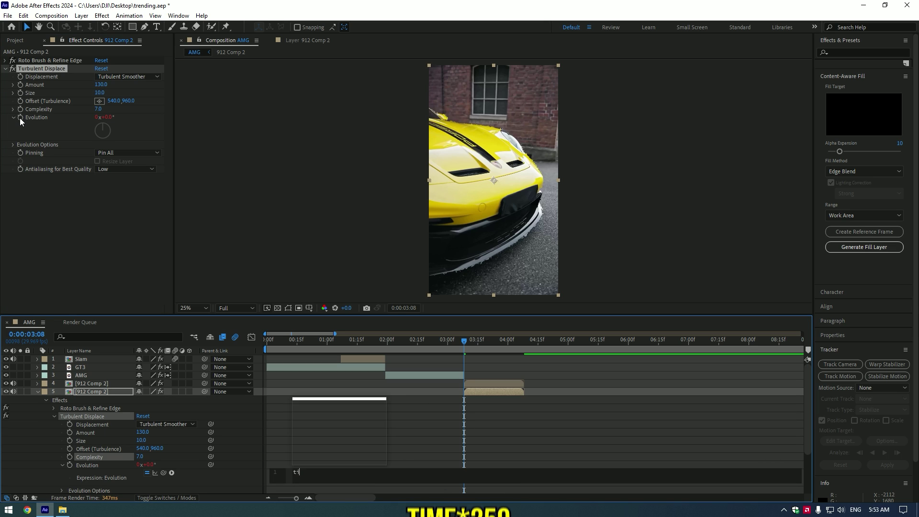
type("me*")
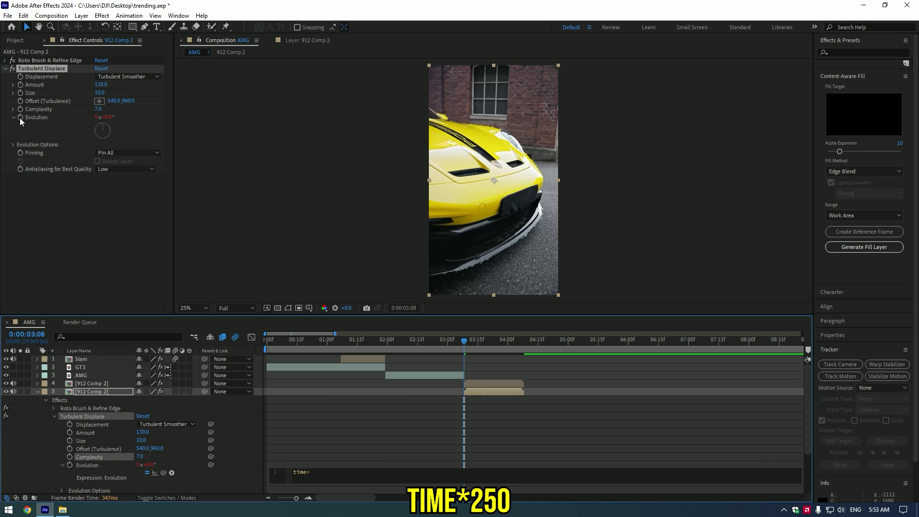
type("250")
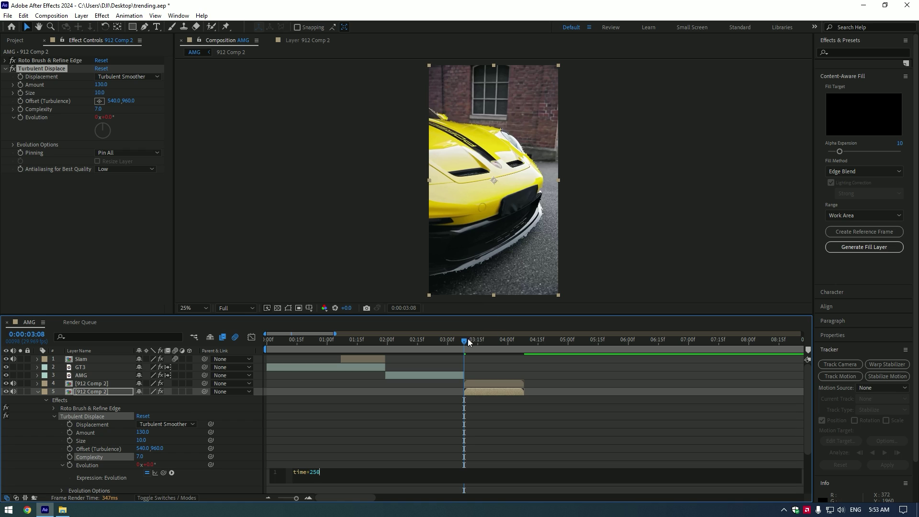
Step: Keyframe the copy's Position at 03:08 and raise it to Y 743 at 03:12
mouse_move(468, 338)
left_mouse_down()
mouse_move(483, 339)
mouse_move(464, 340)
left_mouse_up()
key("p")
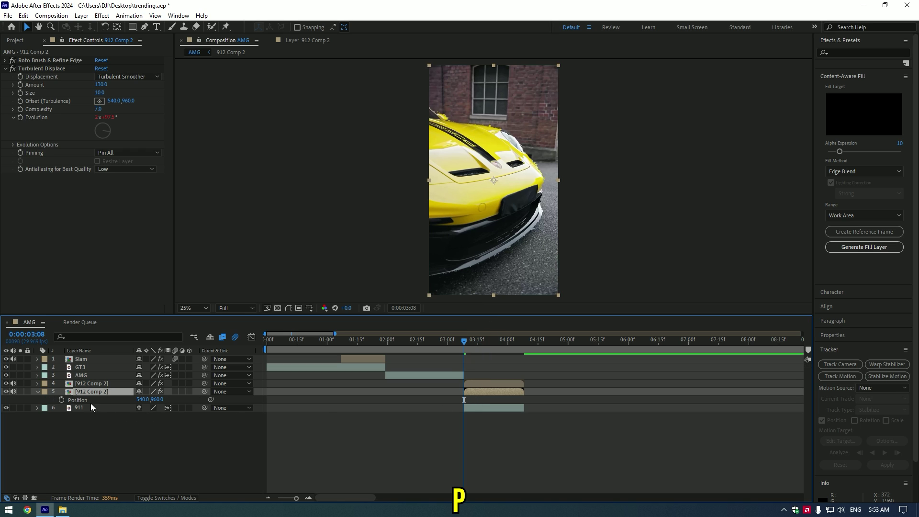
left_click(62, 399)
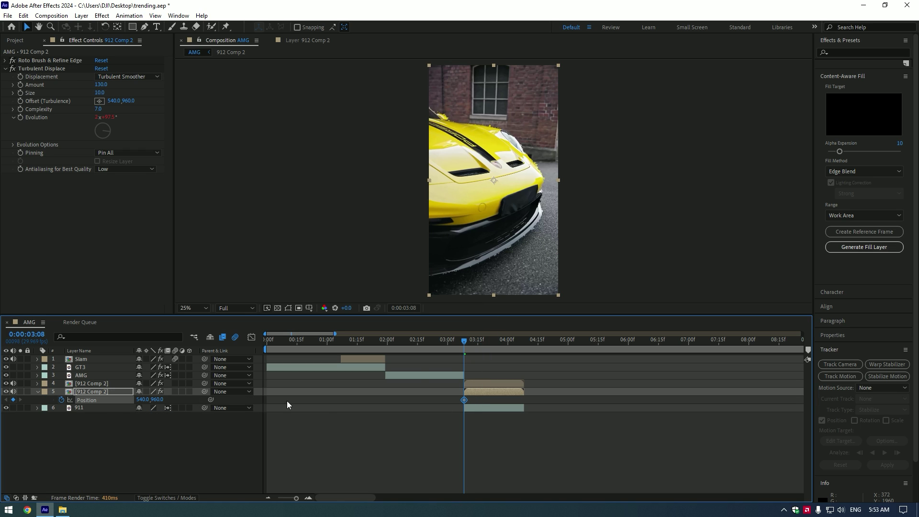
left_click_drag(464, 339, 472, 338)
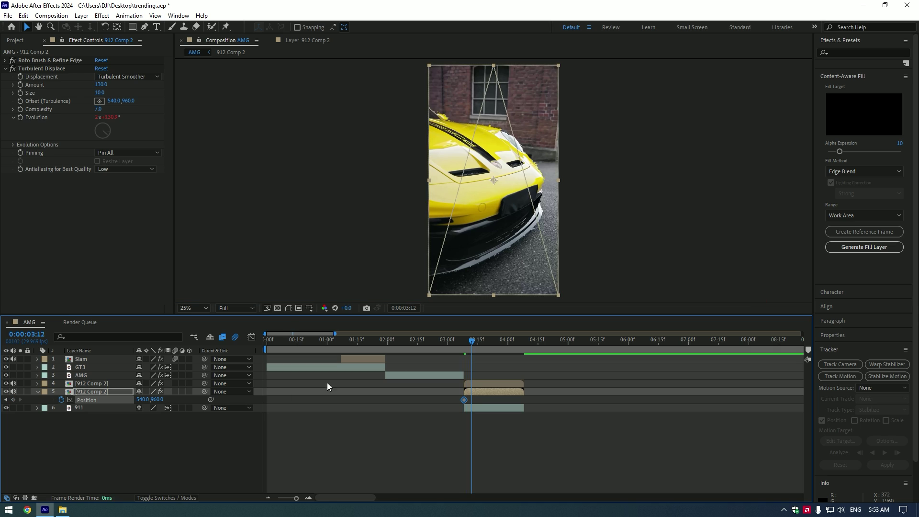
left_click_drag(156, 402, 43, 412)
Step: Hold the lift with a 04:02 key, then paste the starting position at 04:08
left_click(462, 340)
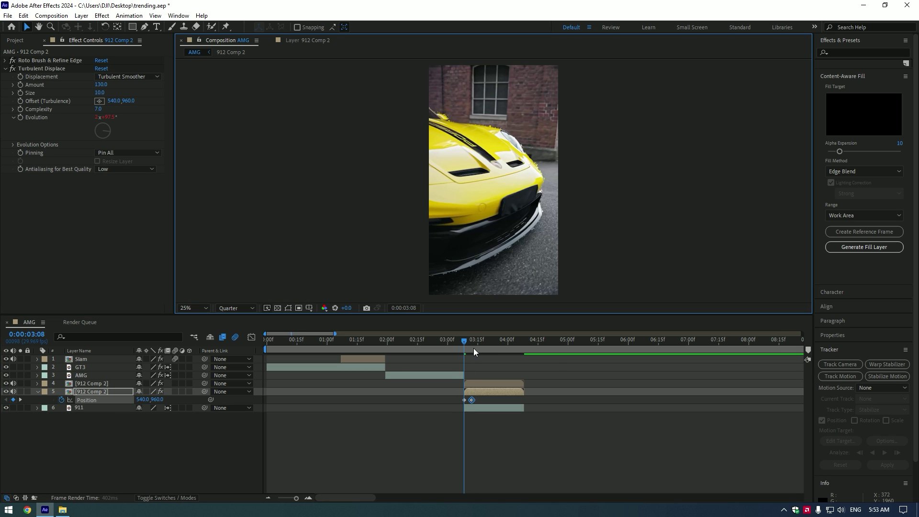
left_click_drag(473, 349, 511, 342)
left_click(13, 399)
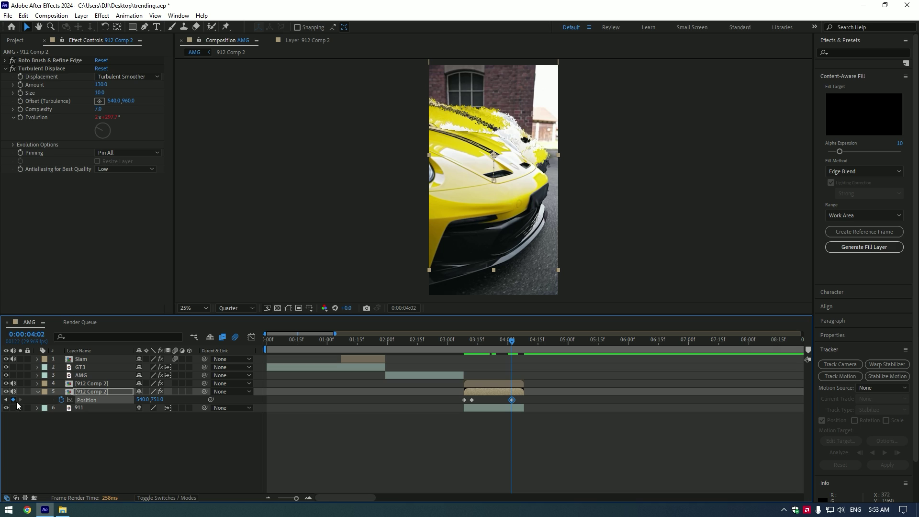
left_click(522, 338)
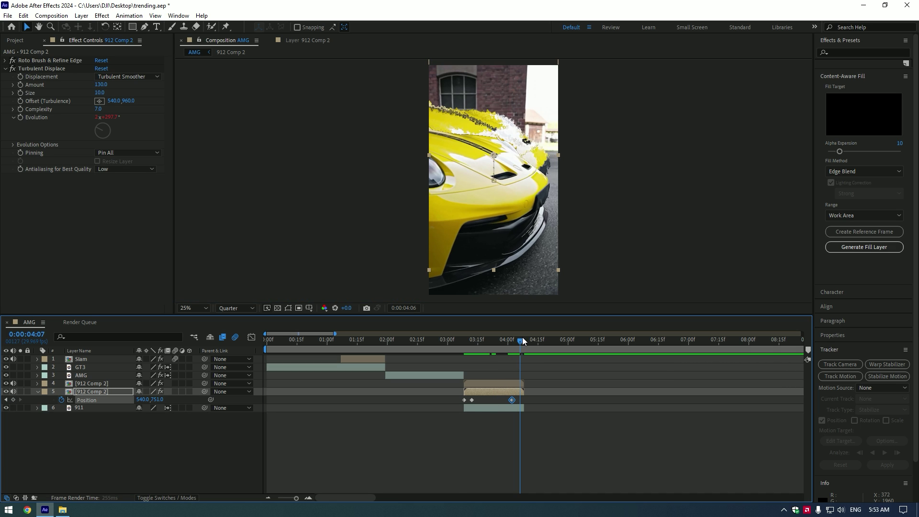
left_click(464, 400)
key("ctrl+c")
key("ctrl+v")
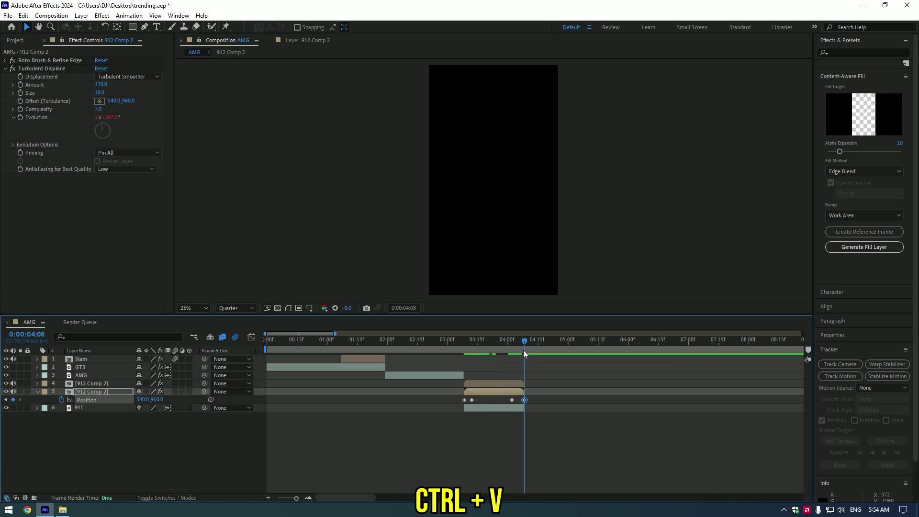
left_click(588, 402)
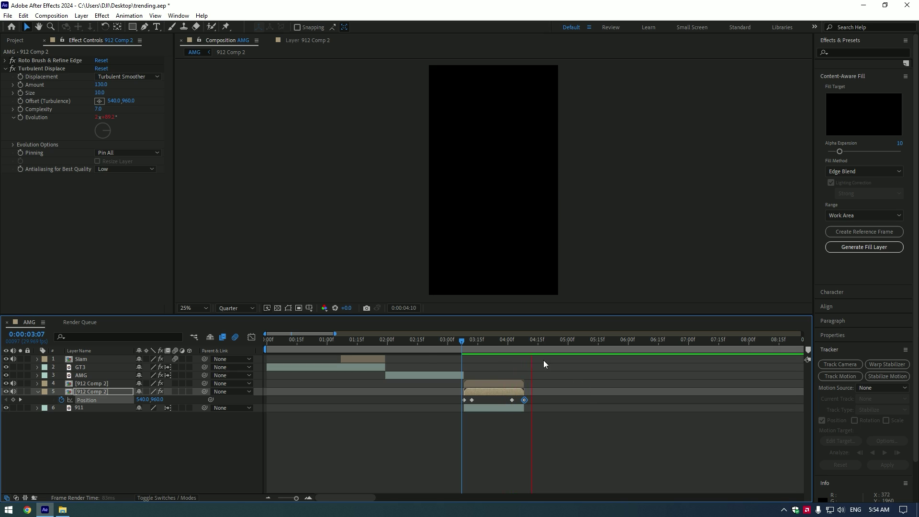
Step: Easy-ease the four Position keyframes and stretch their influence in the Graph Editor for steep speed peaks
left_click_drag(539, 402, 459, 401)
key("F9")
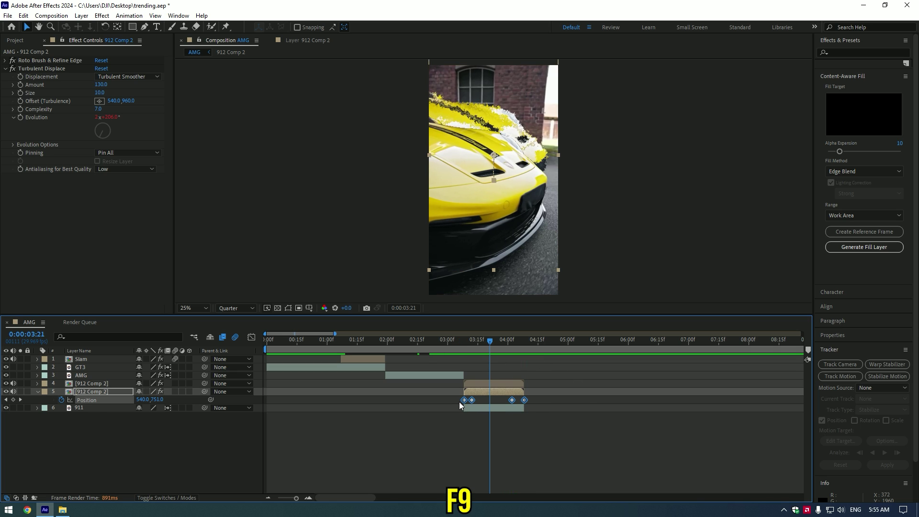
left_click(251, 337)
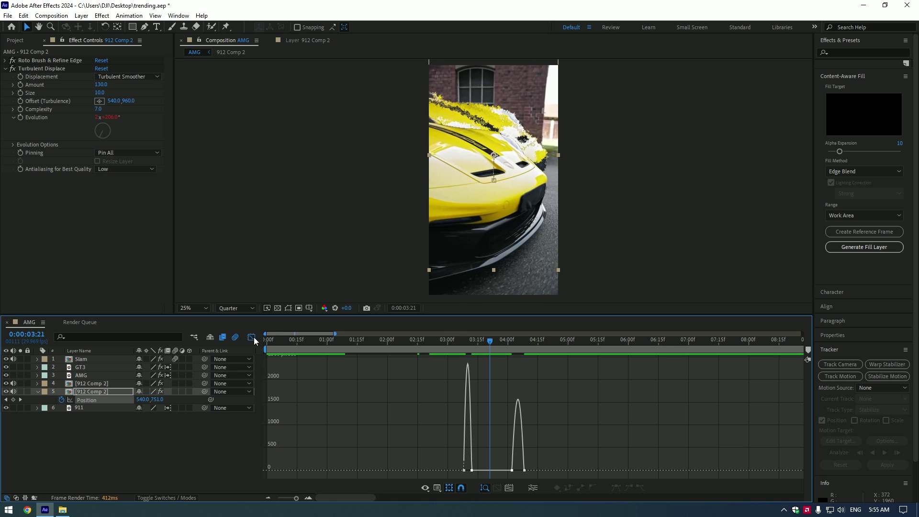
left_click(308, 498)
left_click(308, 498)
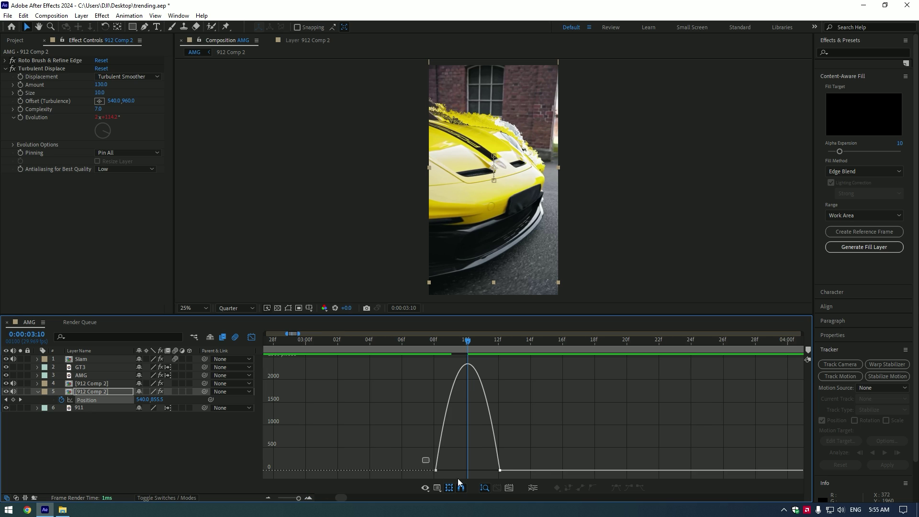
mouse_move(457, 470)
left_mouse_down()
mouse_move(444, 471)
mouse_move(478, 414)
mouse_move(468, 471)
left_mouse_up()
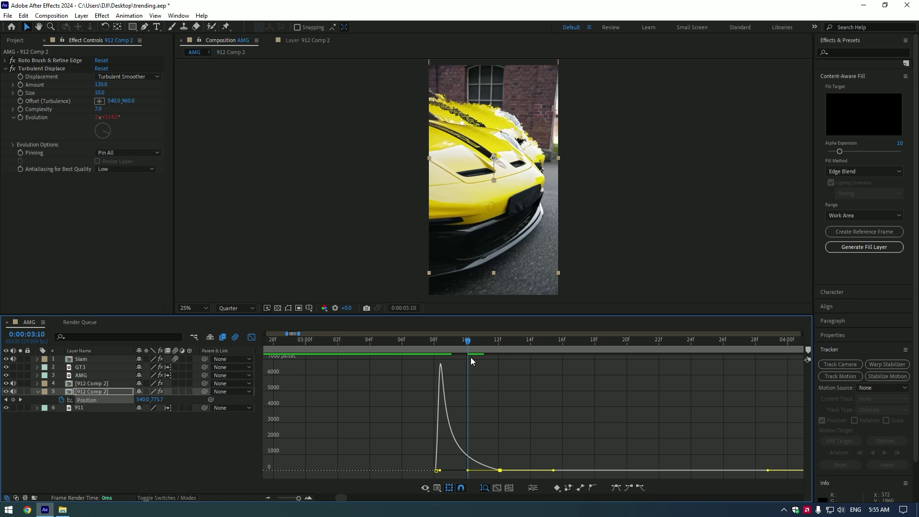
key("space")
left_click_drag(366, 437, 478, 471)
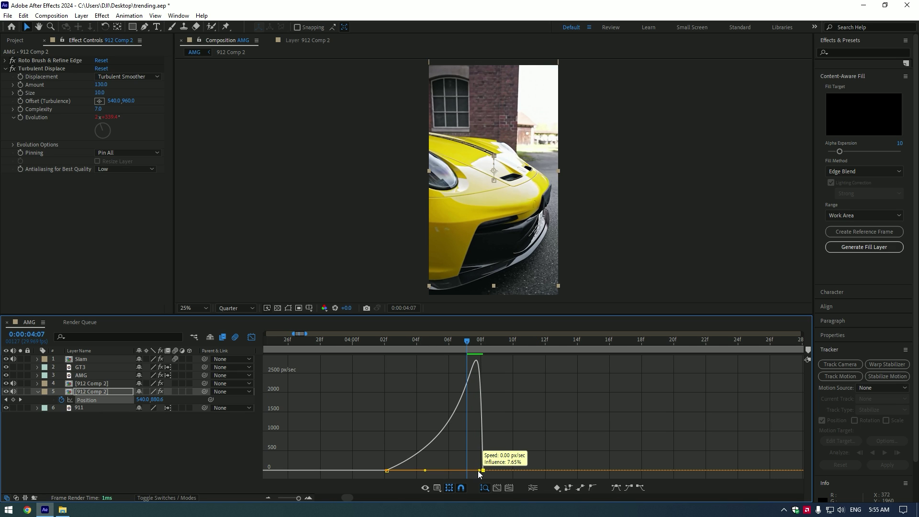
left_click(353, 344)
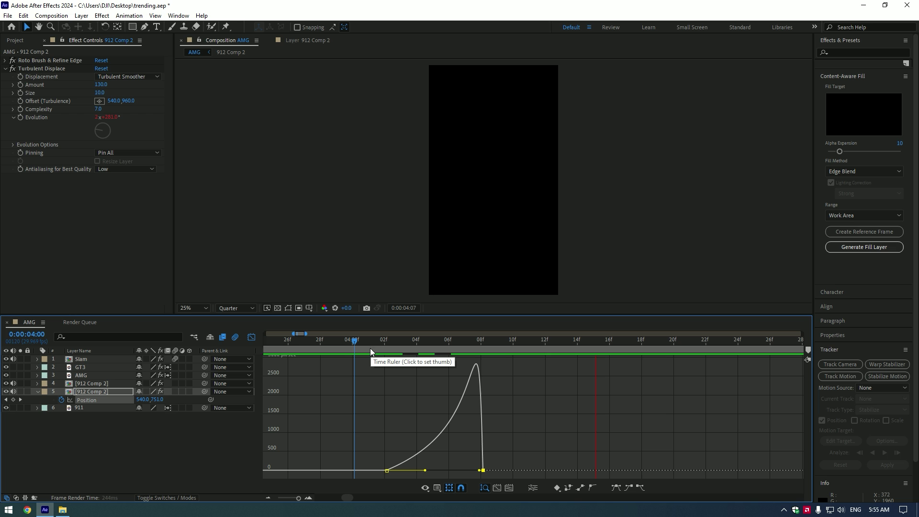
Step: Jump to the composition end, switch off the Graph Editor, and park the time near 04:00
key("End")
left_click(251, 338)
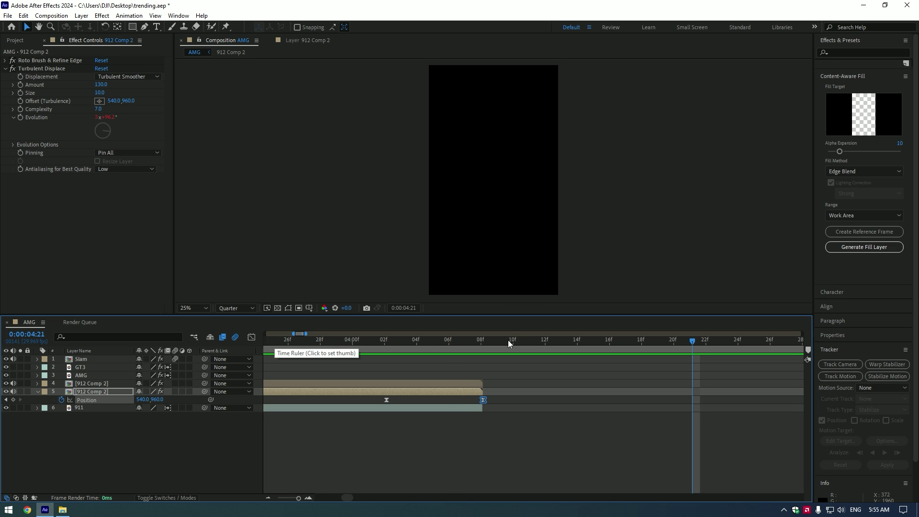
left_click(341, 340)
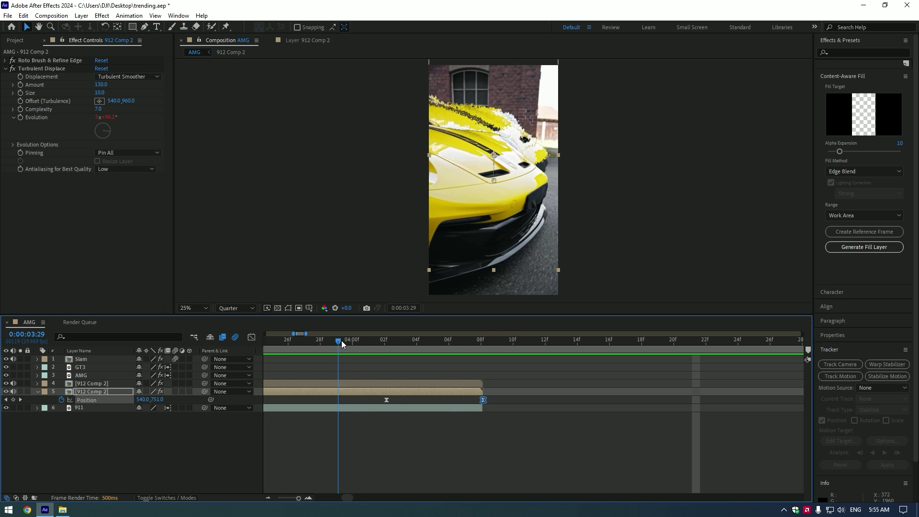